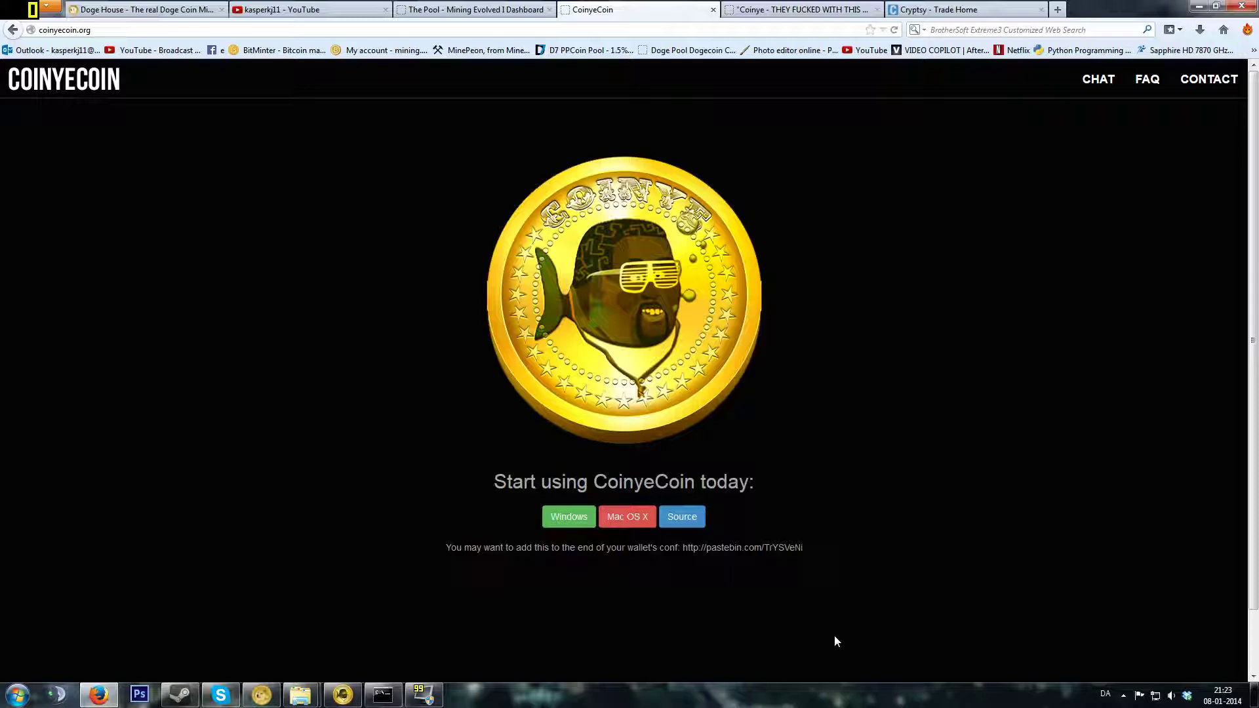
# - Check today's date in the system calendar and view the Mining Pools page on the coinyeco.in site
pyautogui.click(1227, 697)
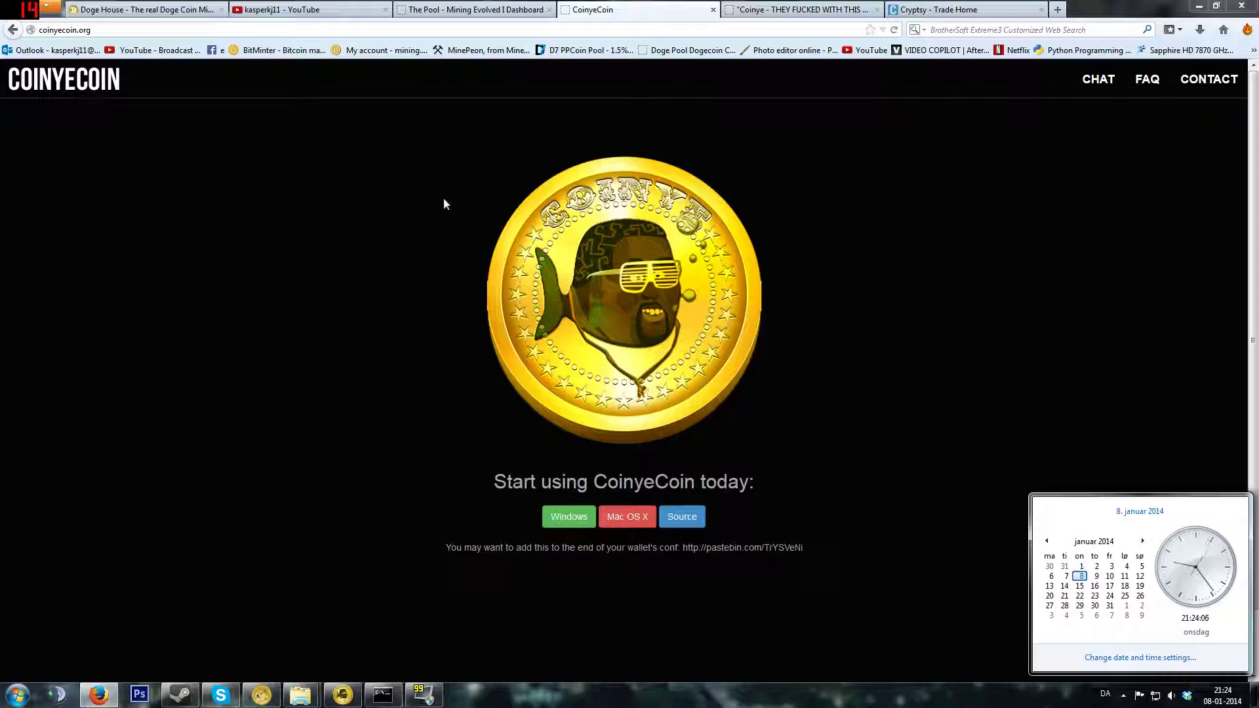
pyautogui.click(372, 192)
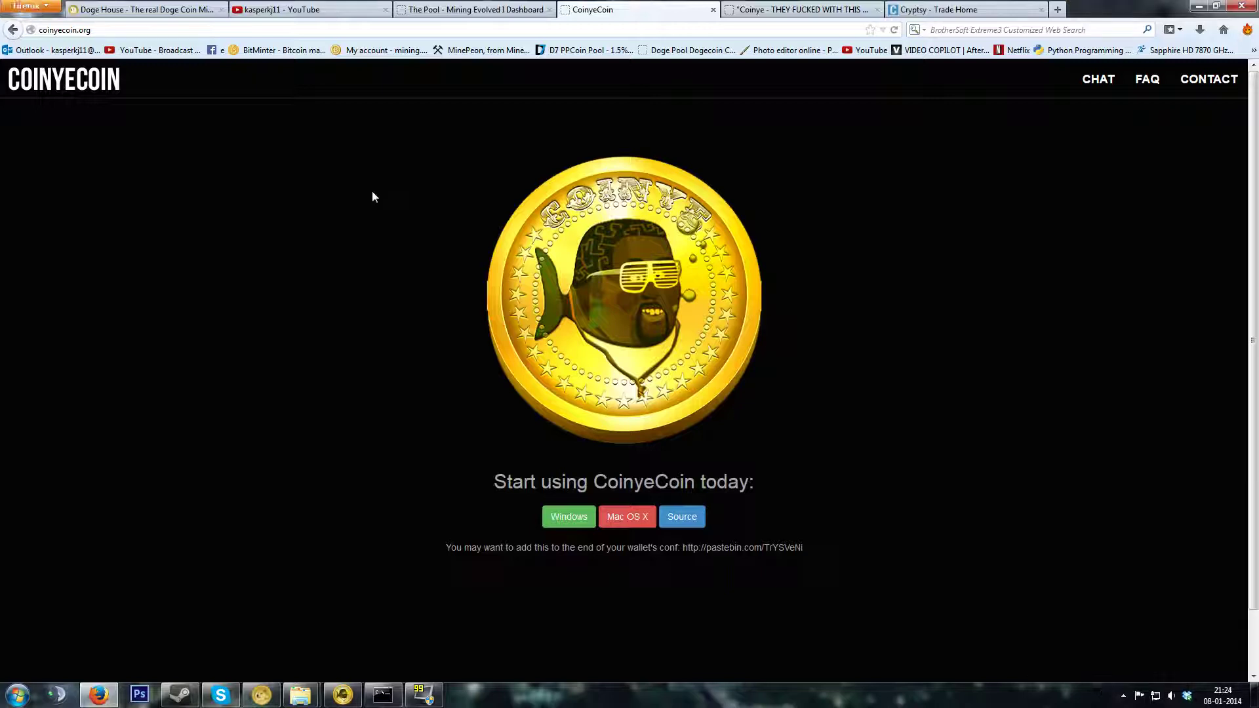
pyautogui.click(798, 7)
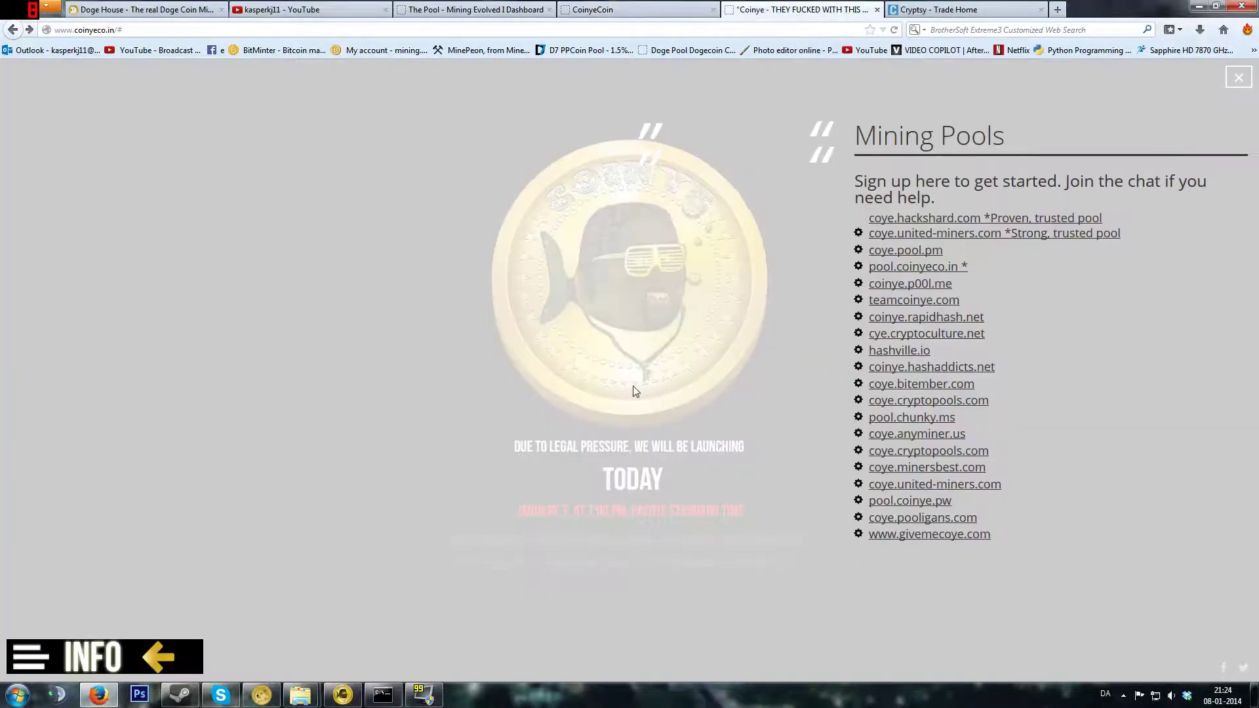
pyautogui.click(60, 654)
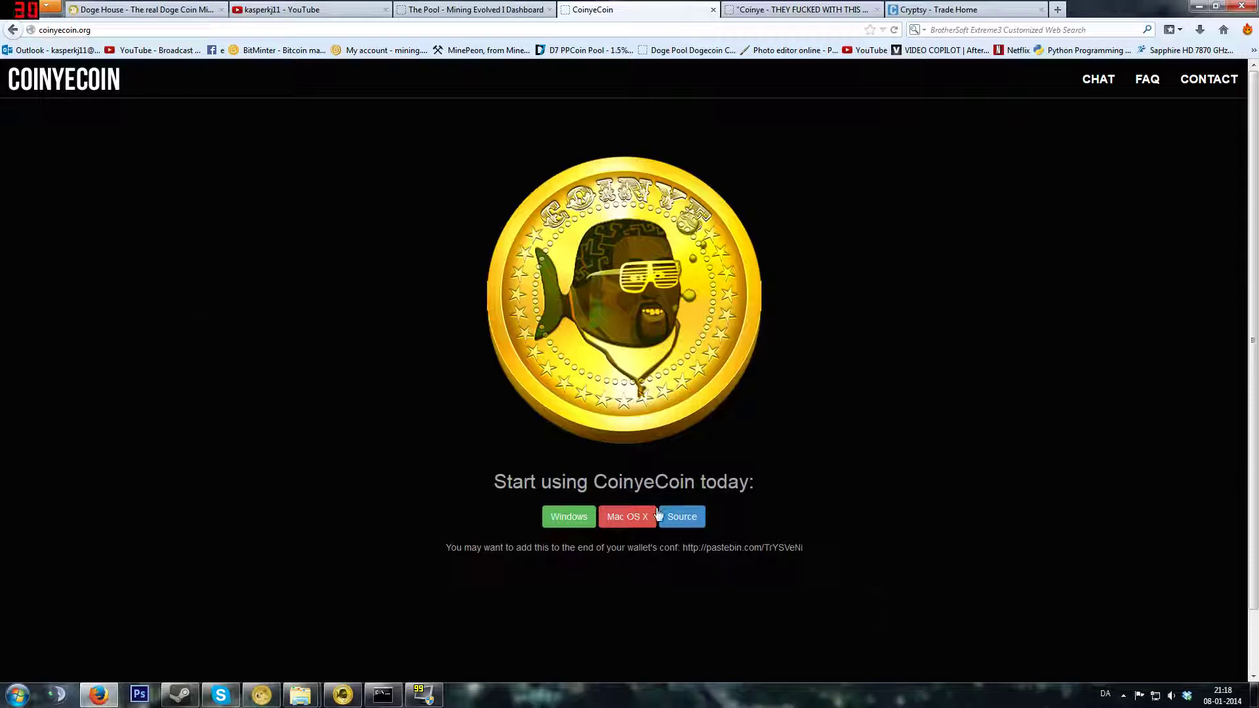
# - Request the Windows wallet download coinyecoin-qt-win32.zip from coinyecoin.org and dismiss the save dialog
pyautogui.click(568, 517)
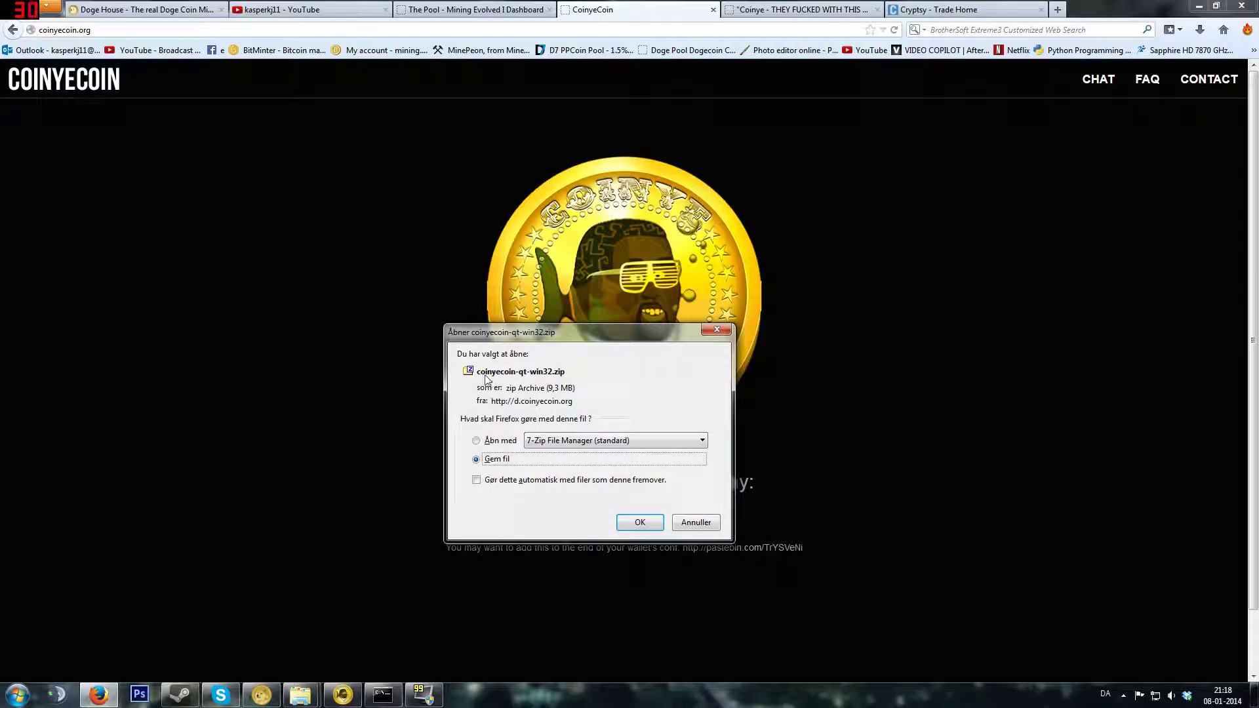
pyautogui.click(725, 331)
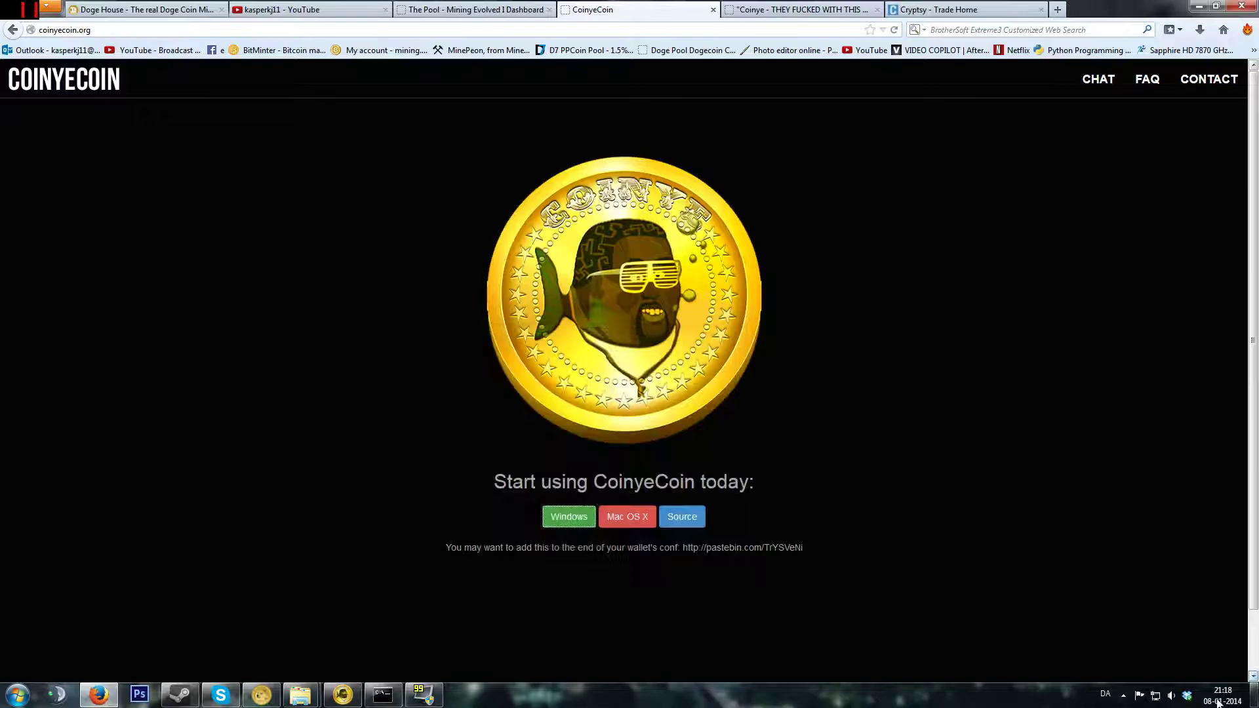
# - Show the desktop, open the "lol" folder and highlight the extracted wallet files in it
pyautogui.click(1223, 696)
pyautogui.click(1254, 694)
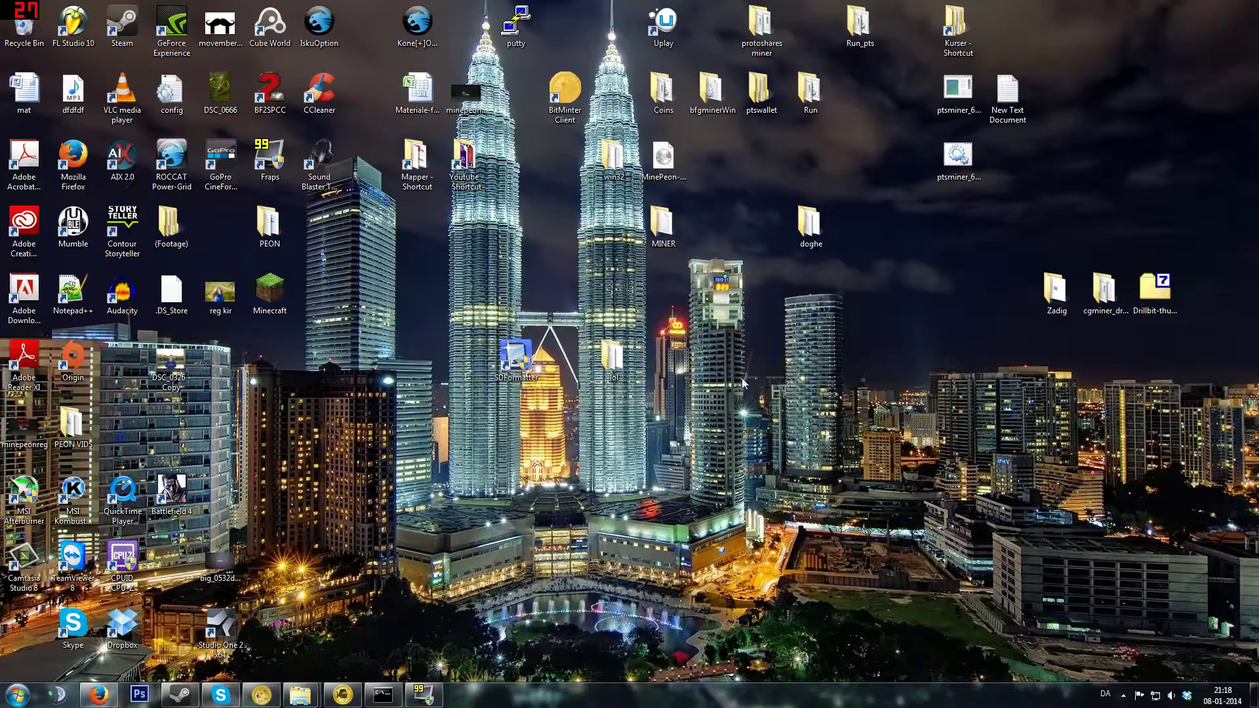
pyautogui.doubleClick(613, 359)
pyautogui.moveTo(742, 414); pyautogui.dragTo(544, 207)
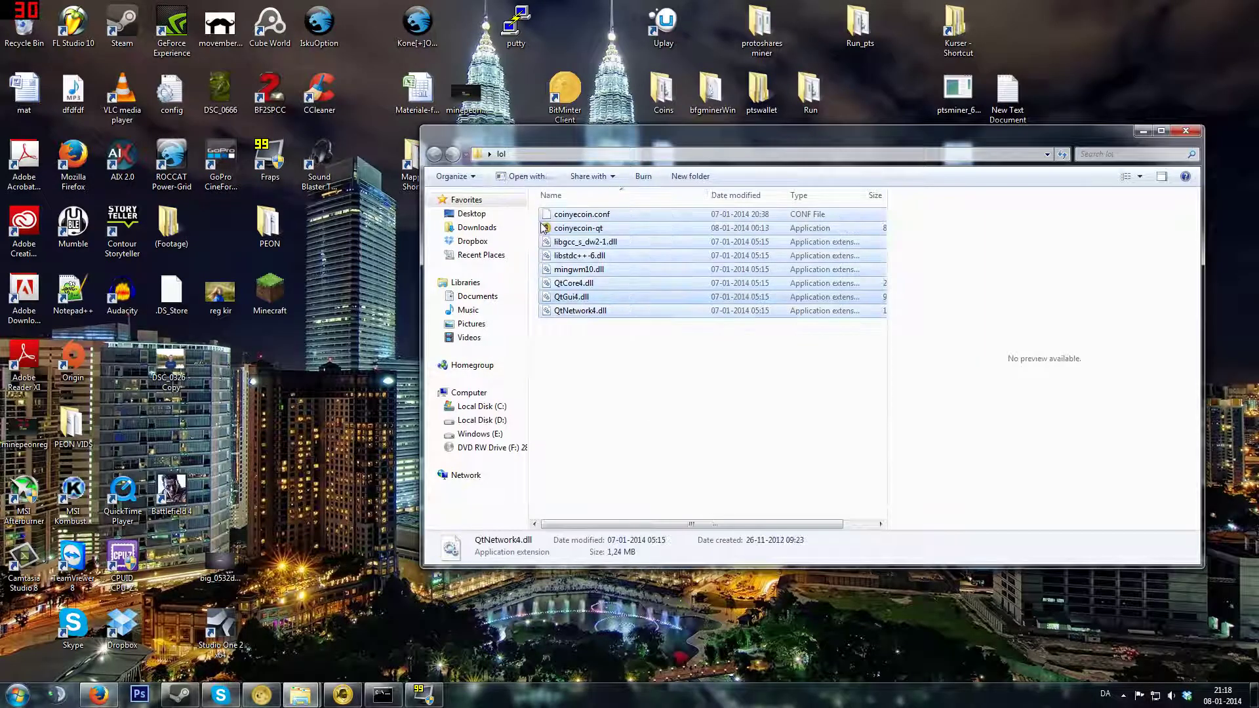
pyautogui.click(647, 407)
pyautogui.moveTo(686, 438)
pyautogui.mouseDown()
pyautogui.moveTo(539, 205)
pyautogui.moveTo(755, 181)
pyautogui.moveTo(687, 436)
pyautogui.mouseUp()
pyautogui.click(662, 449)
# - Point out the coinyecoin-qt application file and bring the running CoinyeCoin wallet in front of the folder window
pyautogui.click(343, 695)
pyautogui.click(578, 228)
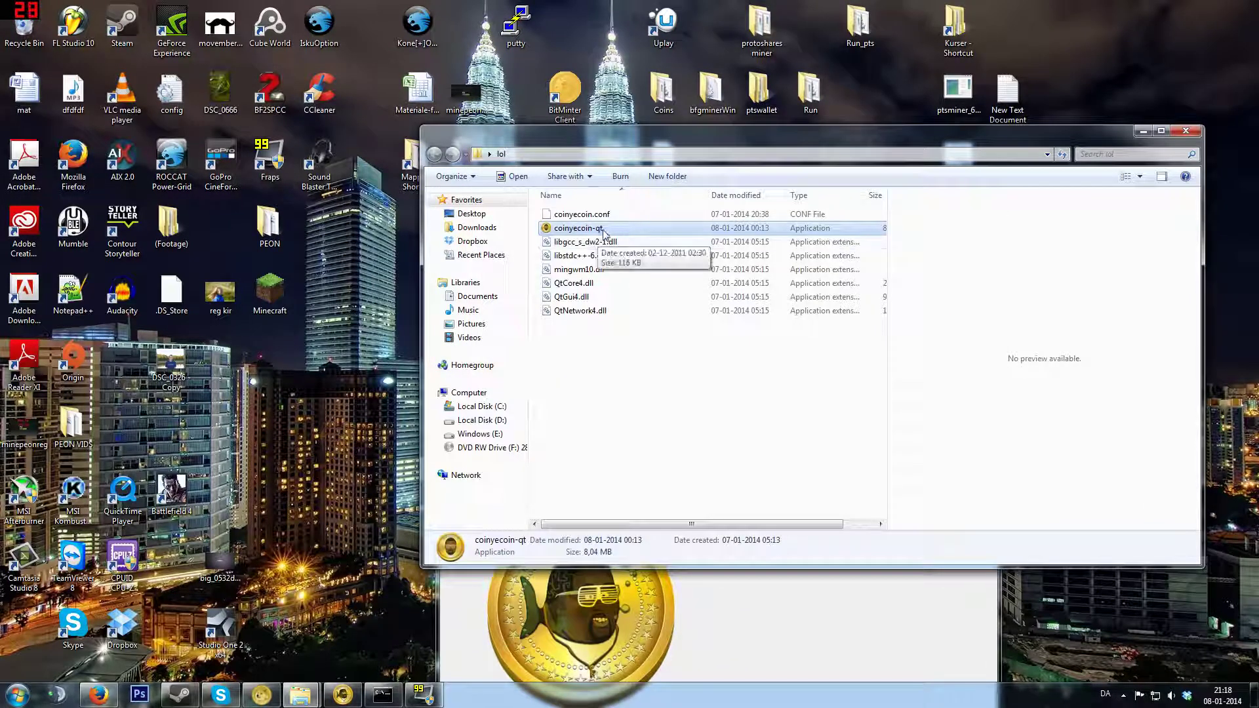
pyautogui.click(721, 617)
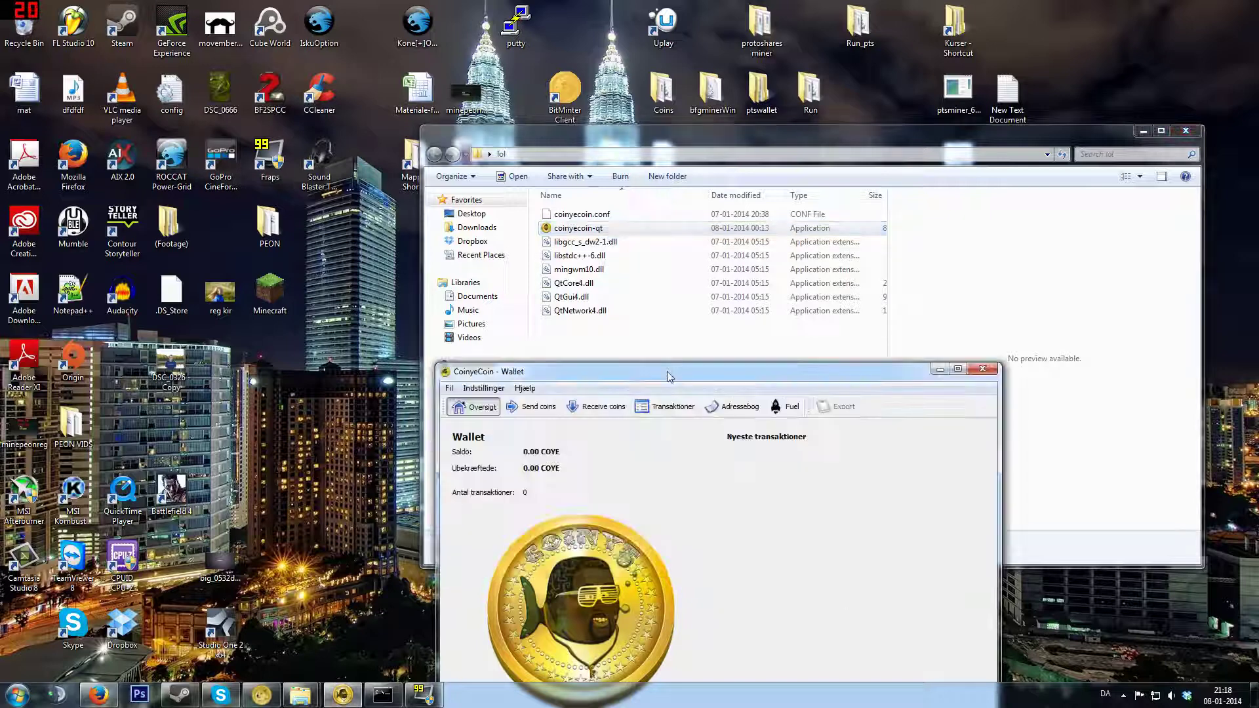
pyautogui.moveTo(667, 374); pyautogui.dragTo(627, 149)
# - Look through the wallet's receiving addresses, send page and overview, and minimise the wallet
pyautogui.click(581, 178)
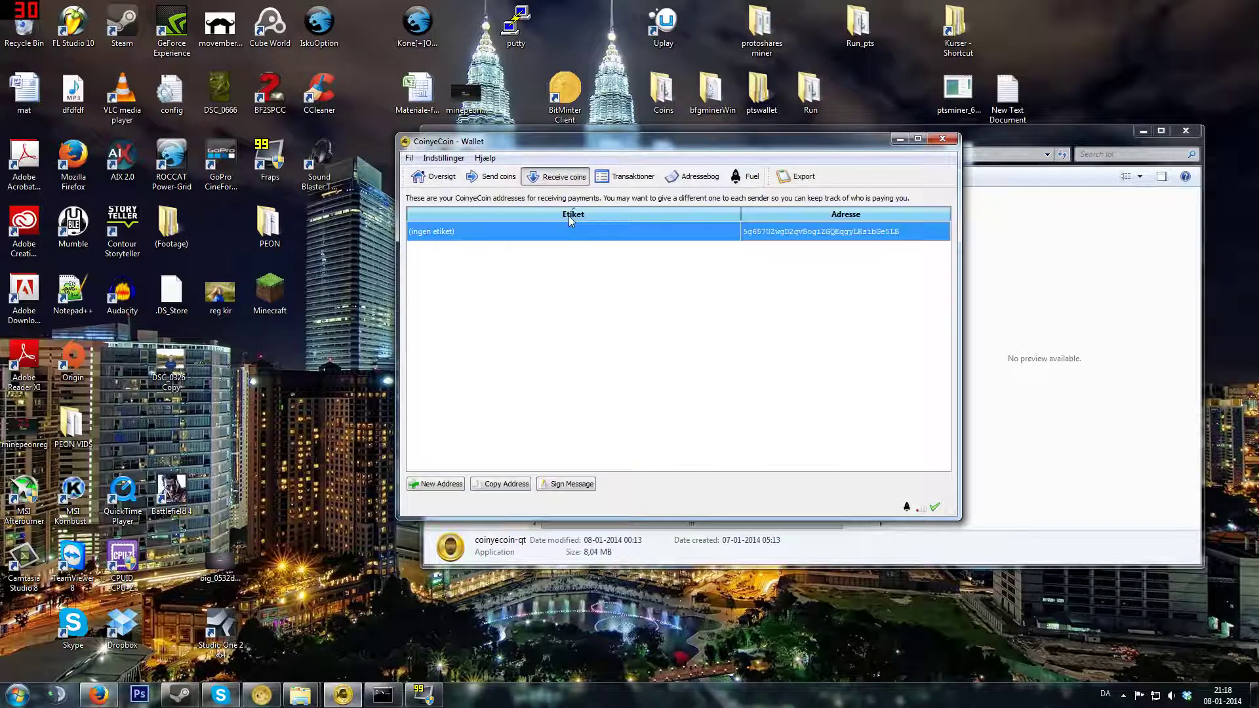
pyautogui.click(440, 175)
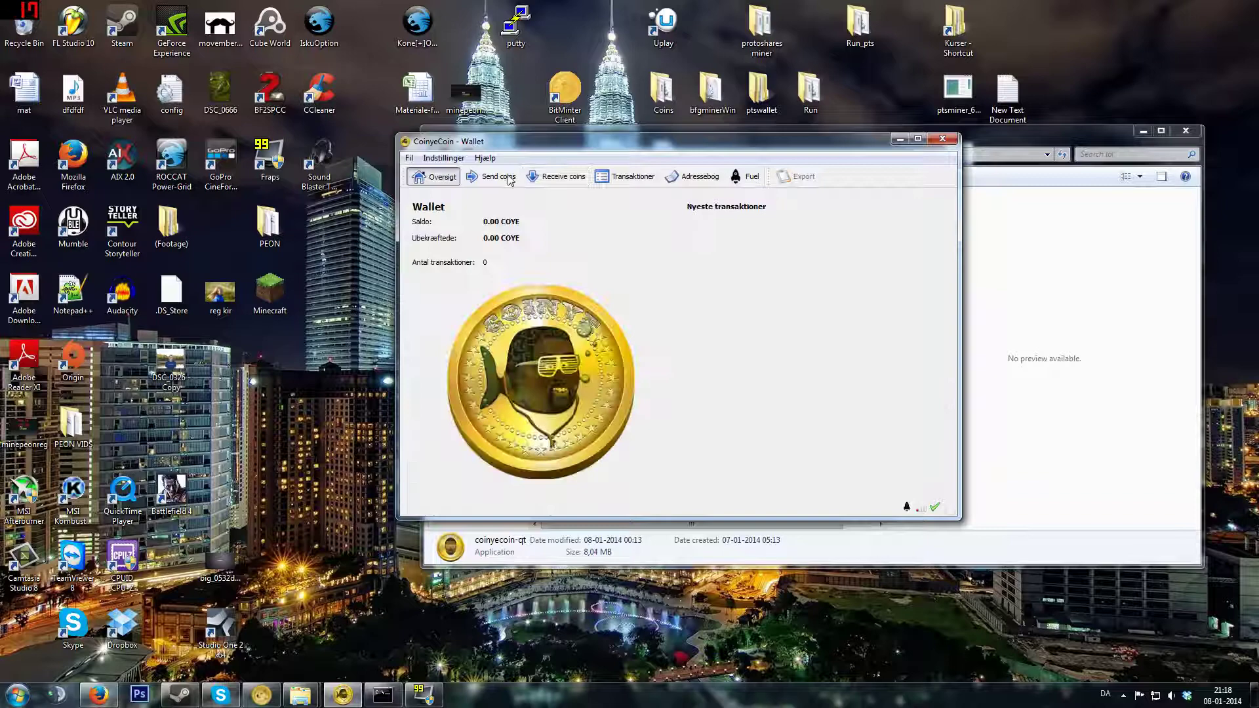
pyautogui.click(493, 176)
pyautogui.click(436, 177)
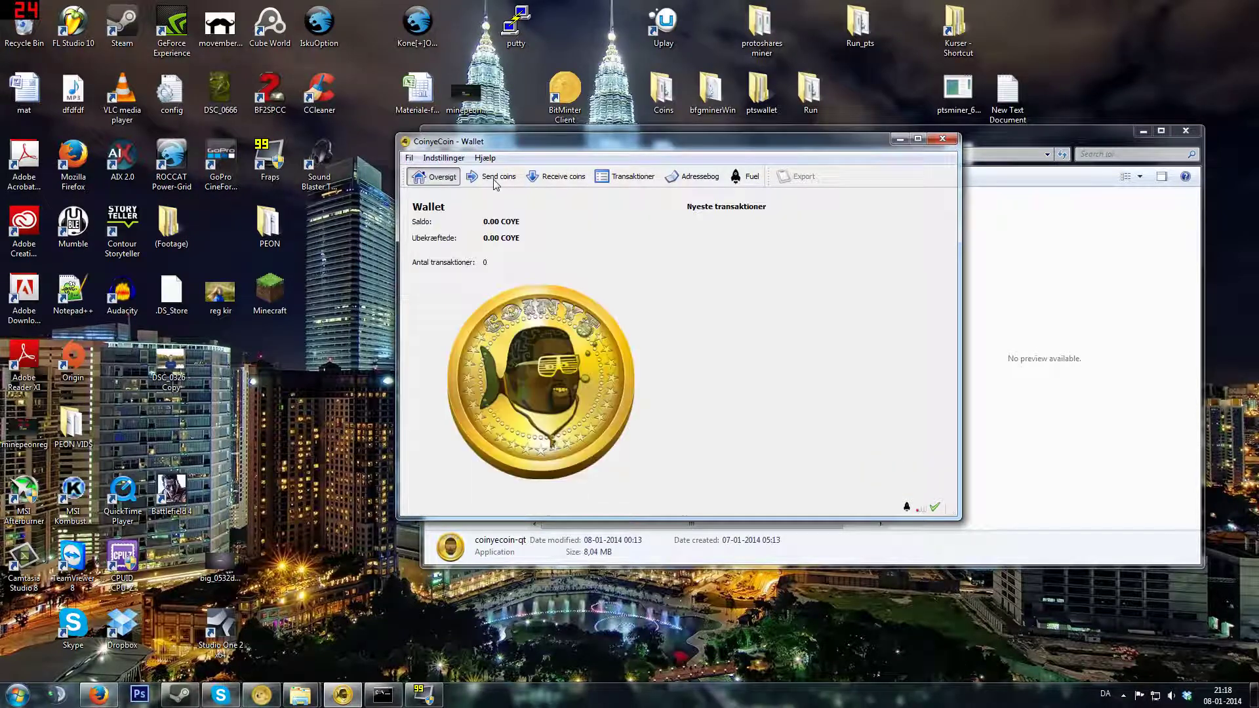
pyautogui.click(900, 139)
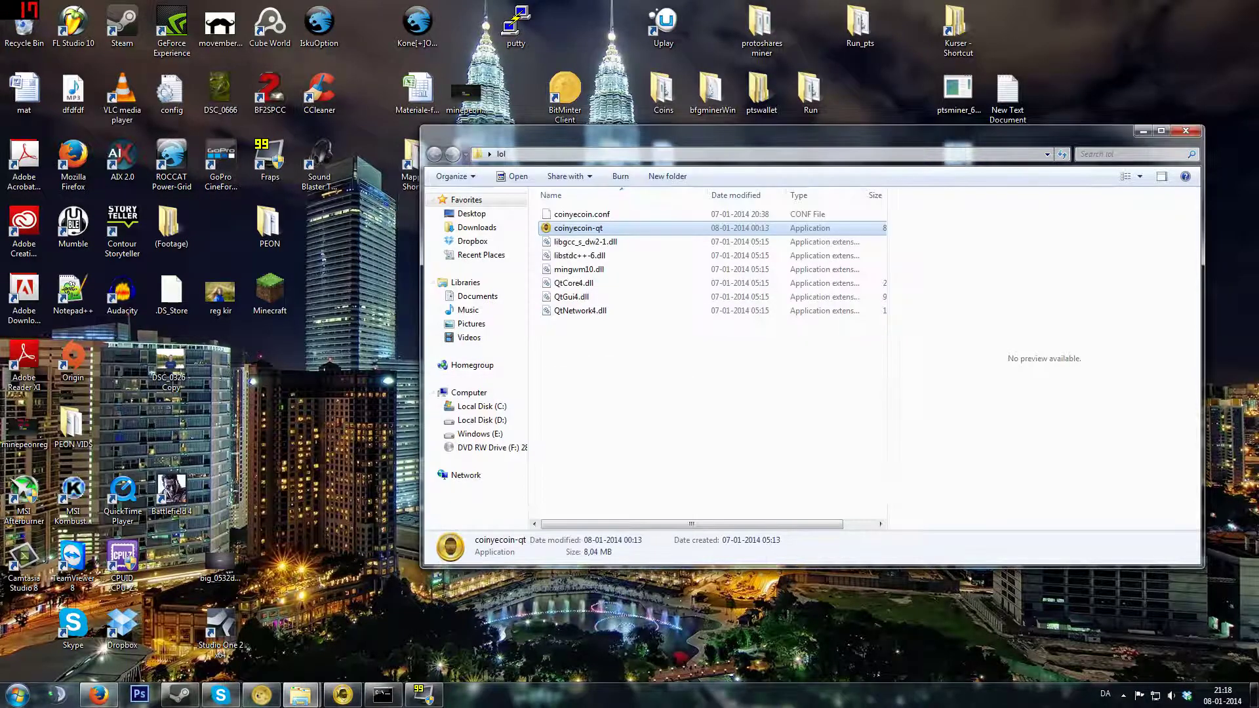
# - Switch to Firefox and display the list of mining pools on the coinyeco.in site
pyautogui.click(99, 695)
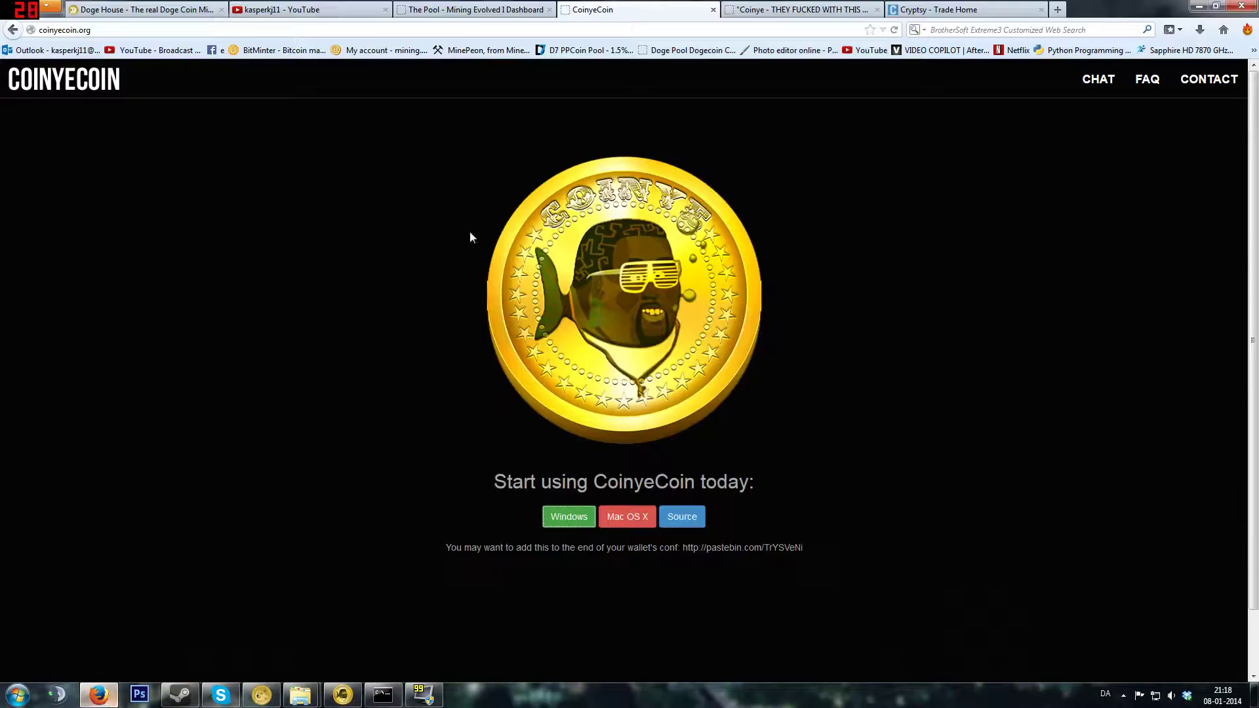
pyautogui.click(487, 8)
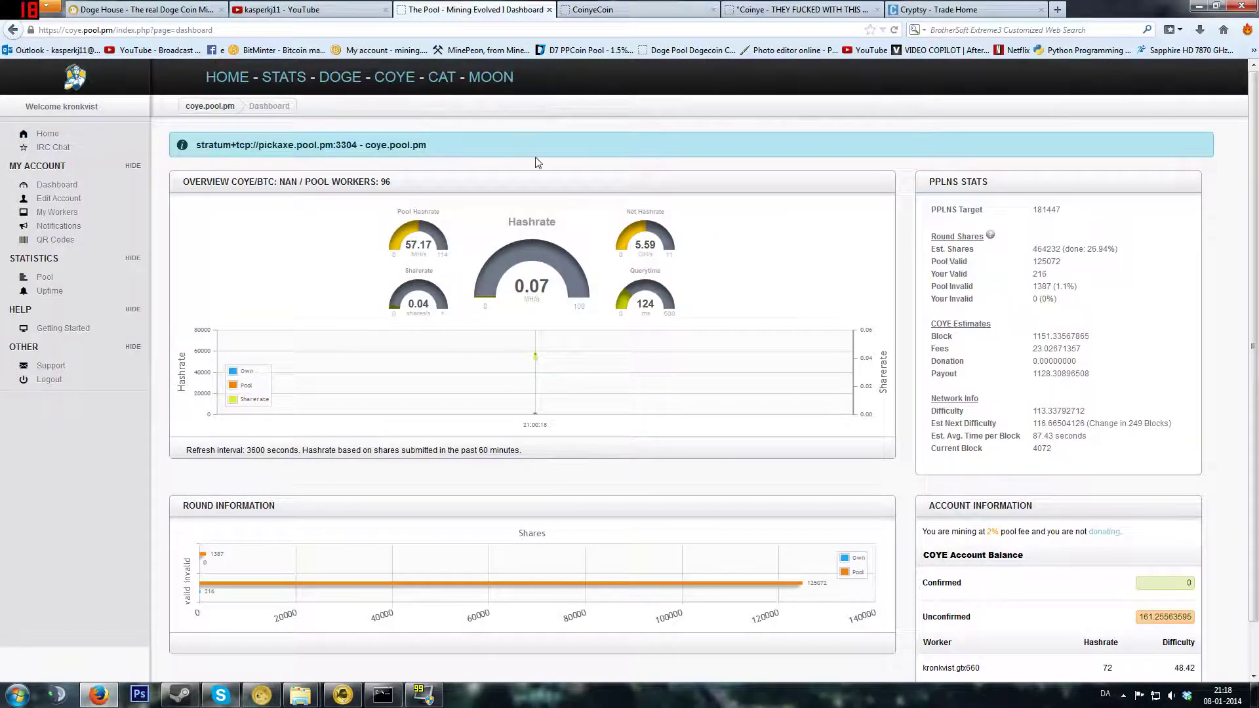
pyautogui.click(617, 9)
pyautogui.click(797, 10)
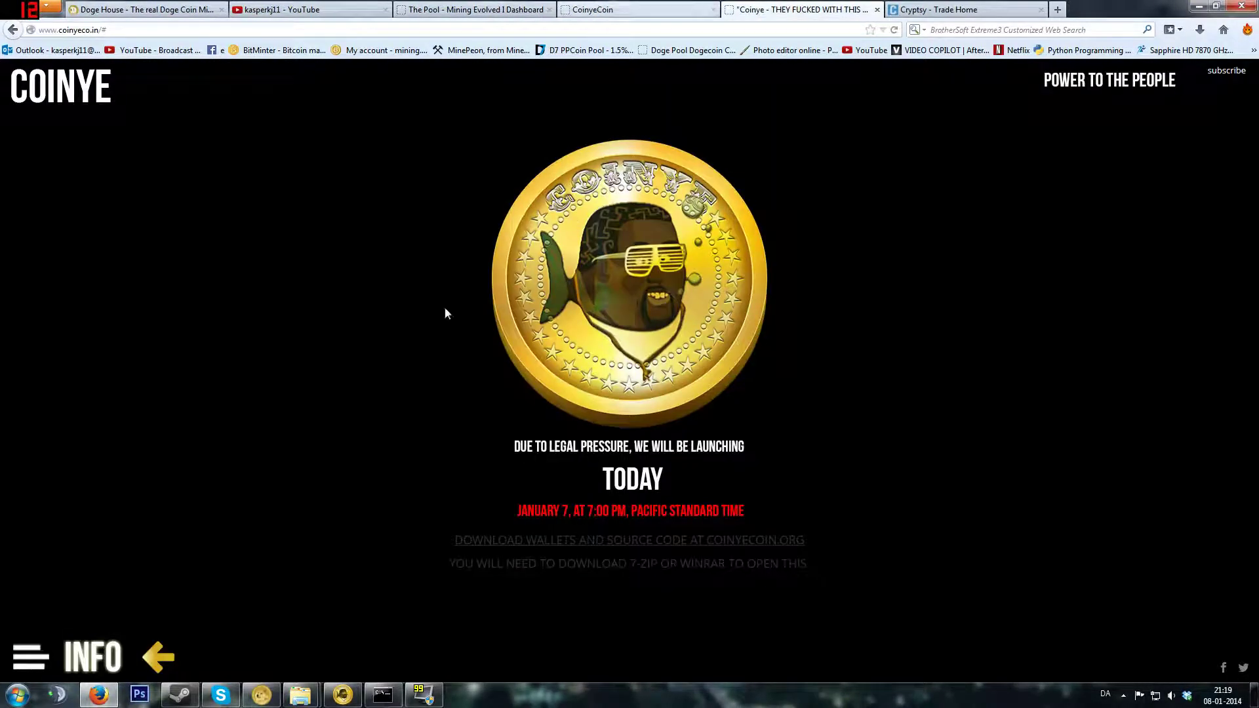
pyautogui.click(31, 656)
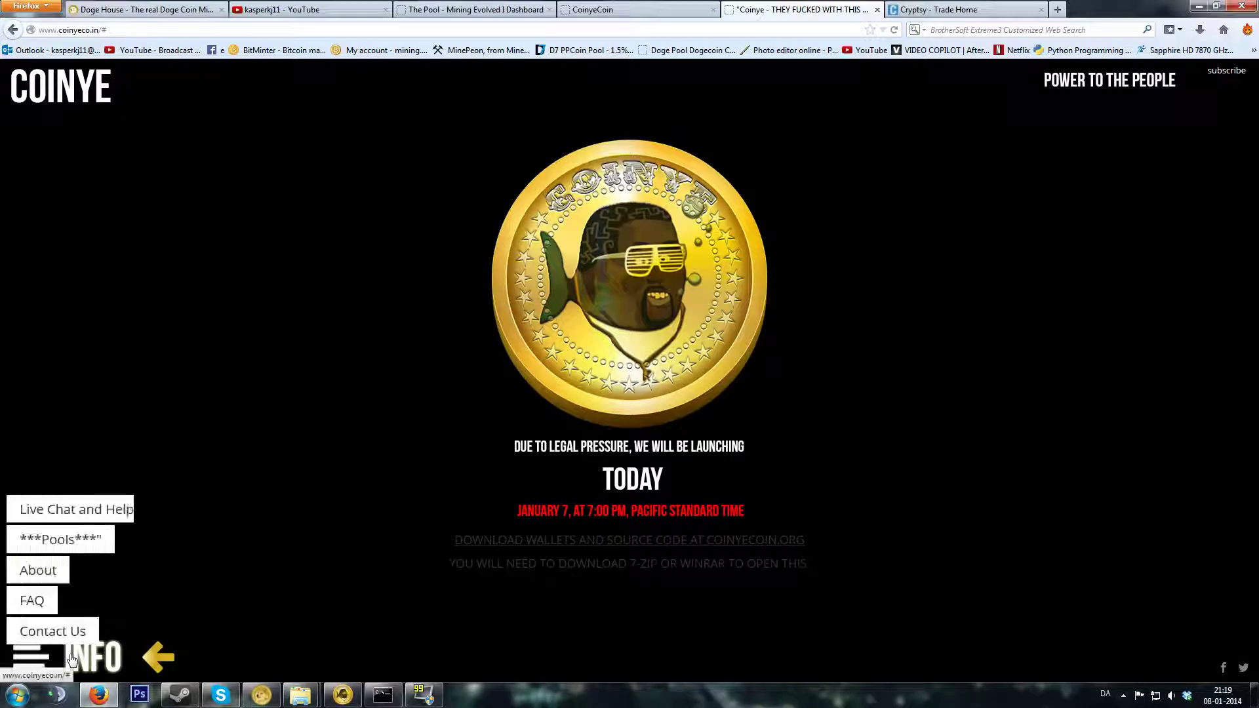
pyautogui.click(61, 538)
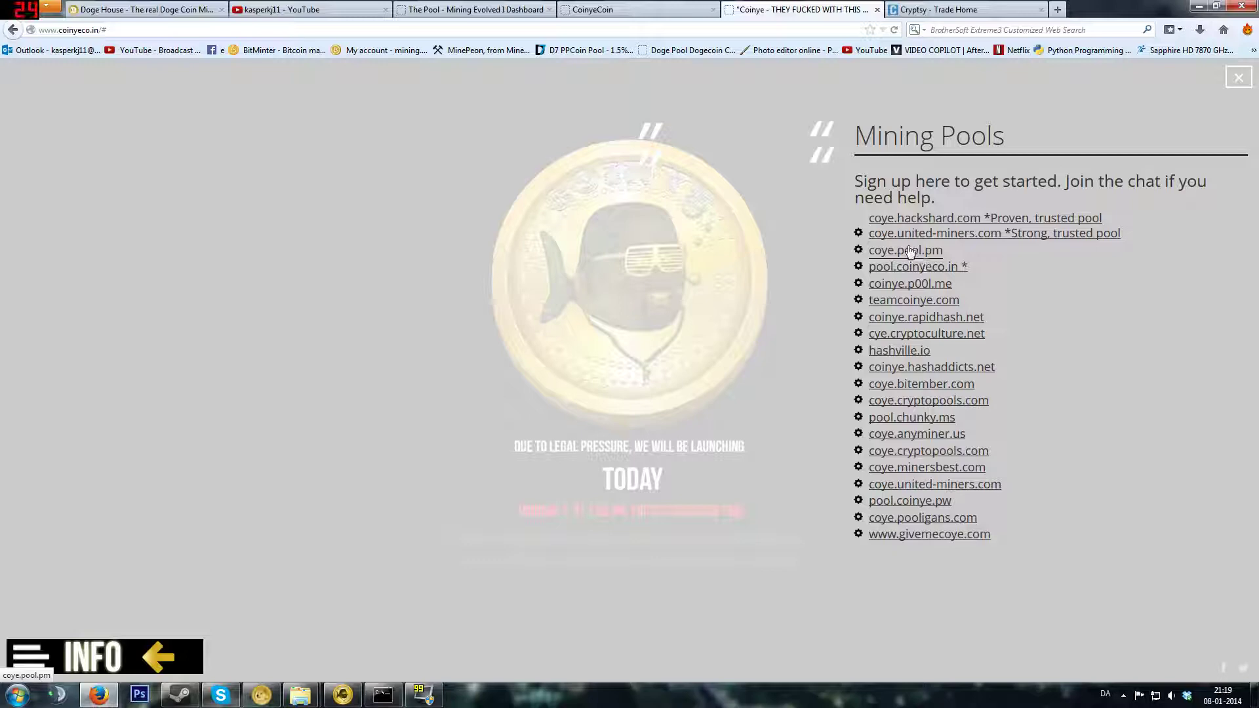
# - View the coye.pool.pm dashboard and the running miner console, and highlight the pool address pickaxe.pool.pm:3304
pyautogui.click(594, 9)
pyautogui.click(400, 10)
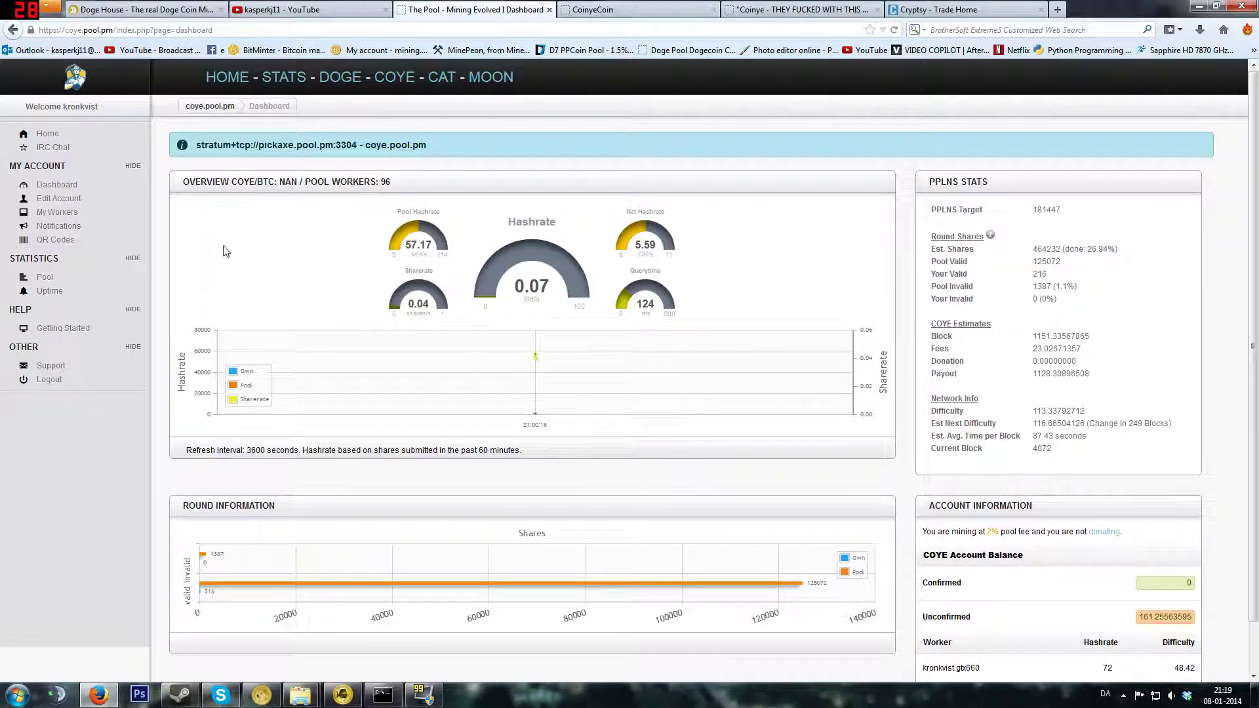
pyautogui.click(383, 695)
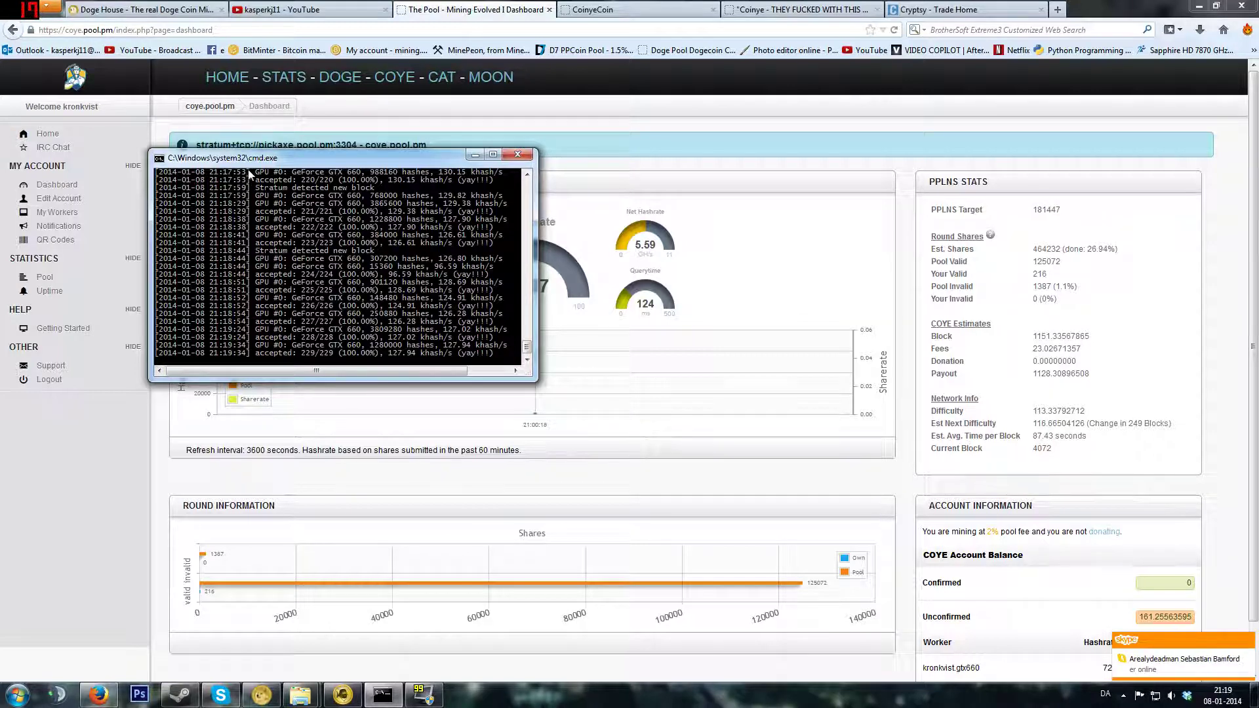
pyautogui.click(597, 215)
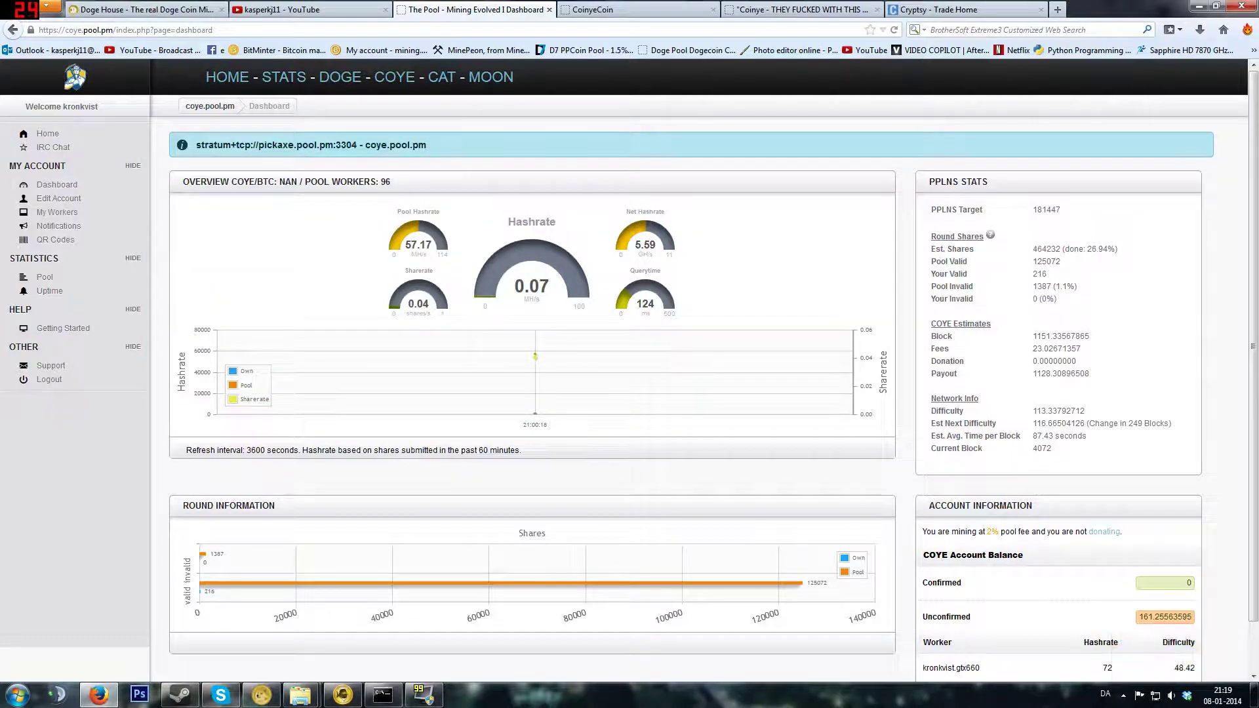
pyautogui.moveTo(259, 145); pyautogui.dragTo(357, 145)
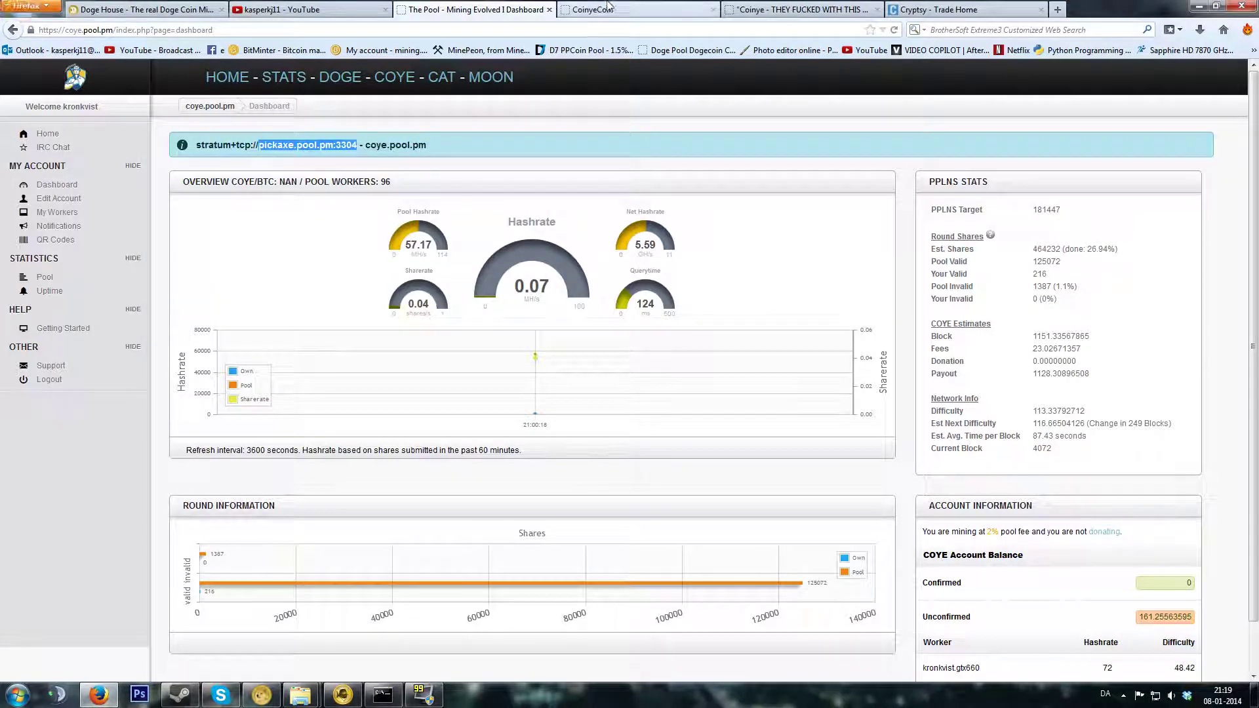
# - Visit pool.coinyeco.in from the mining pools list, go back and reopen the list
pyautogui.hotkey('ctrl', 'Tab')
pyautogui.hotkey('ctrl', 'Tab')
pyautogui.click(909, 268)
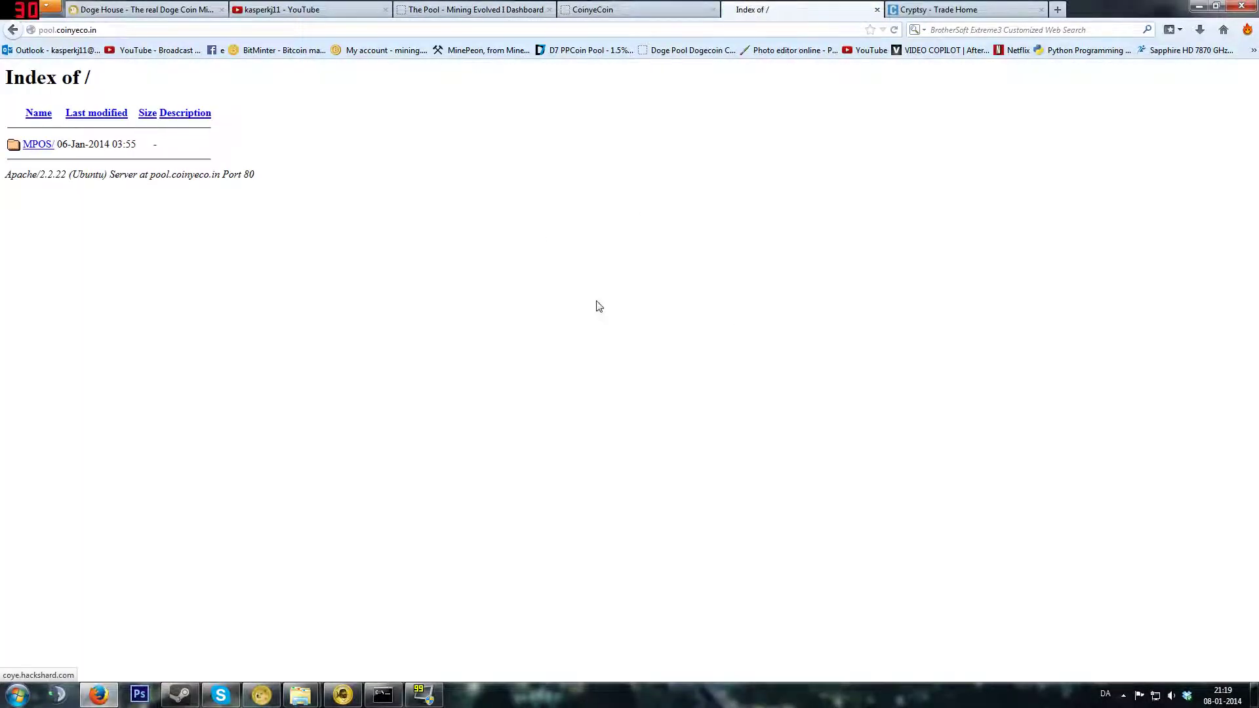
pyautogui.hotkey('alt', 'Left')
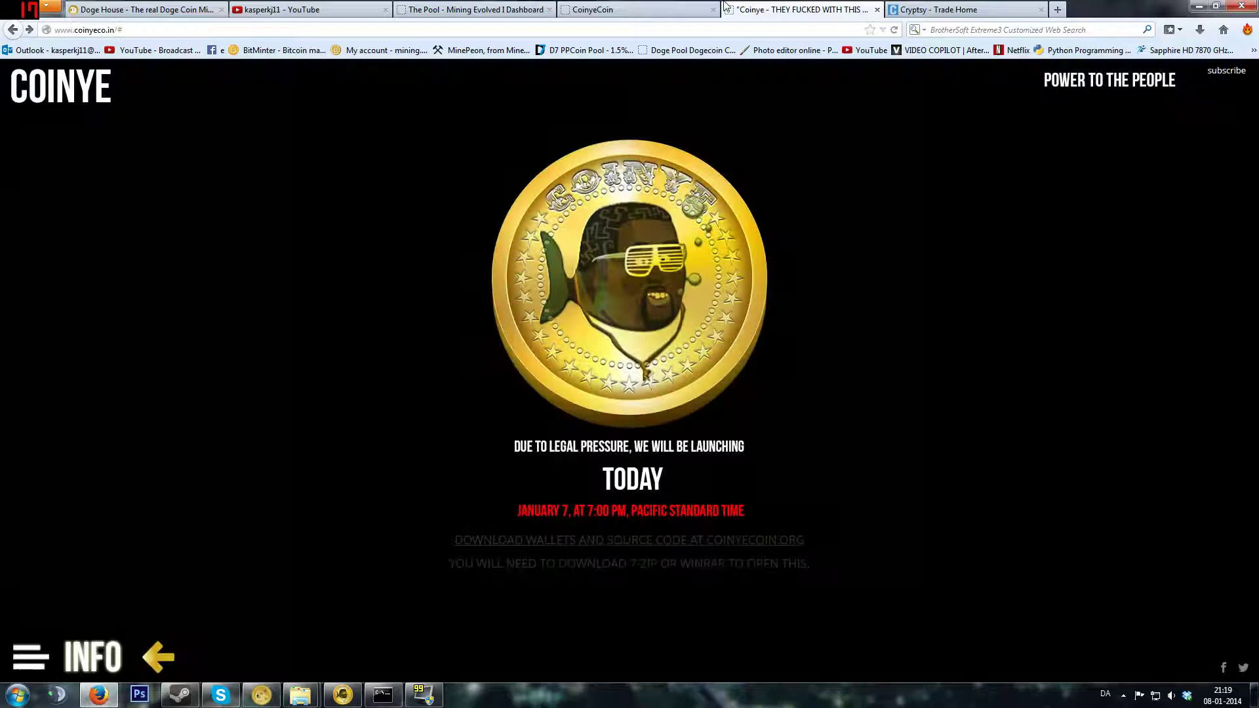
pyautogui.click(113, 664)
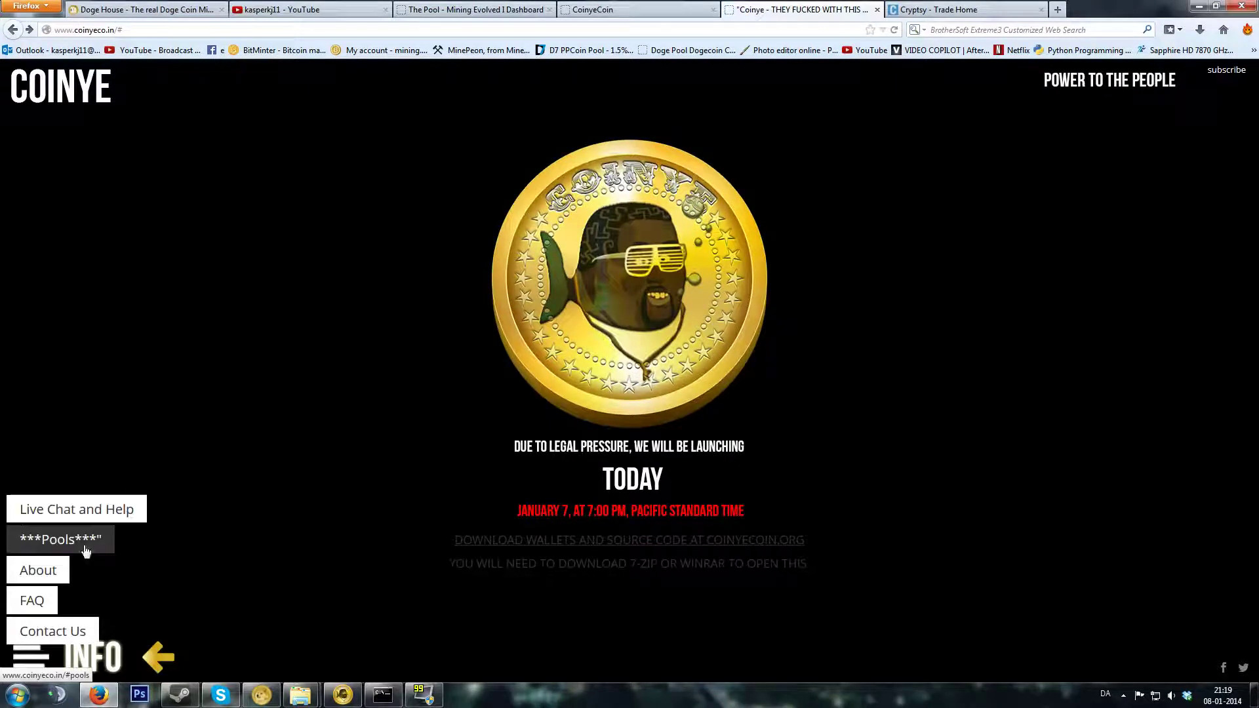
pyautogui.click(85, 539)
# - Examine the hashrate, share statistics and account balance on the coye.pool.pm dashboard
pyautogui.hotkey('ctrl', 'shift', 'Tab')
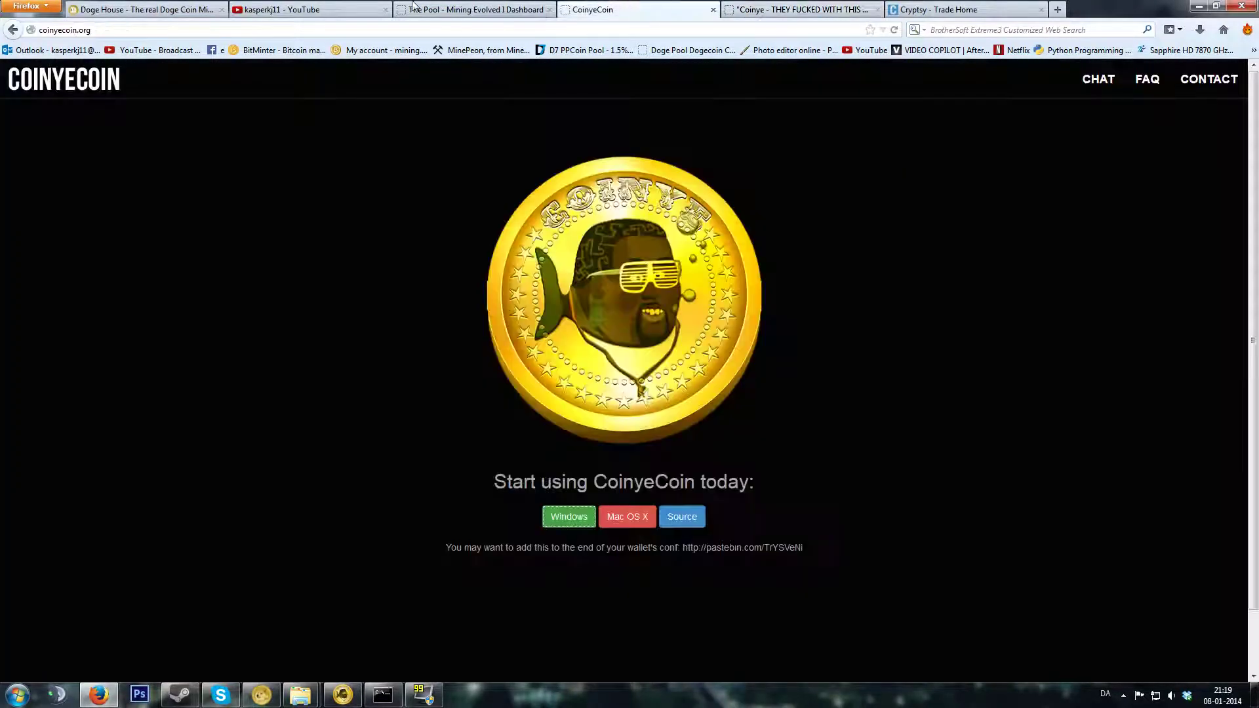
pyautogui.hotkey('ctrl', 'shift', 'Tab')
pyautogui.click(302, 298)
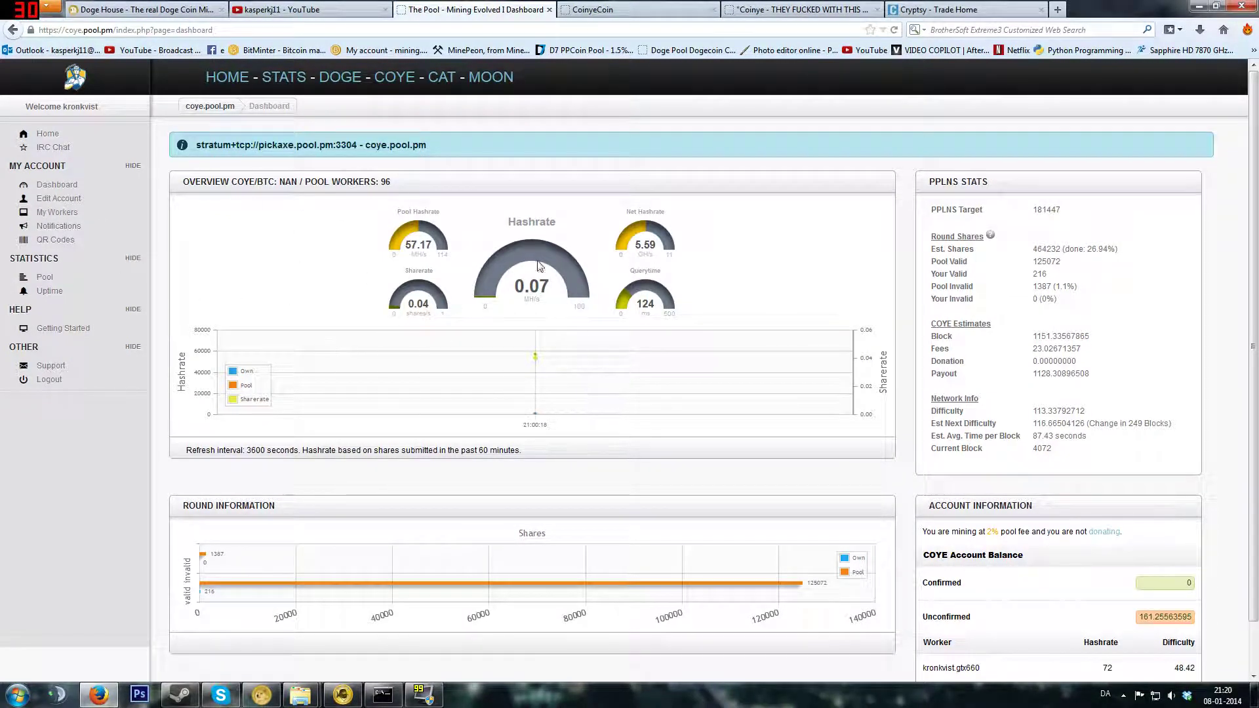
pyautogui.scroll(-1, 683, 347)
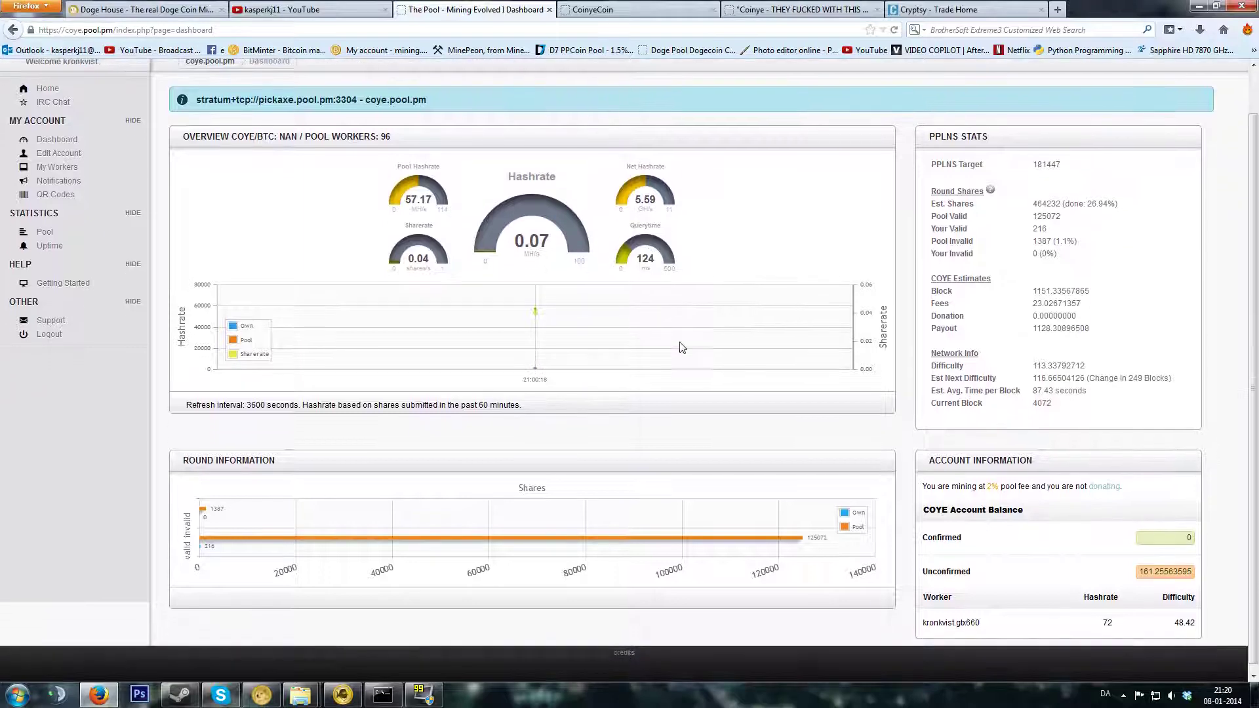
pyautogui.scroll(1, 682, 348)
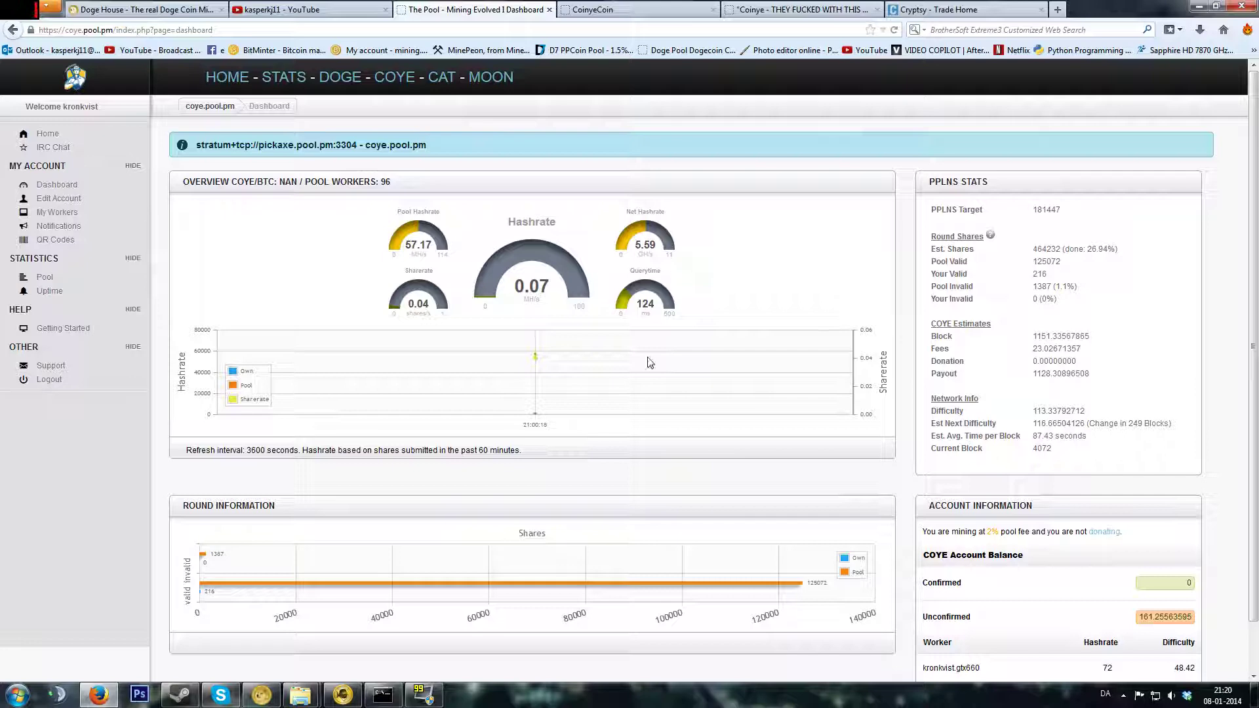
# - Switch to the CoinyeCoin wallet, check its balance on the overview and minimise it
pyautogui.click(342, 695)
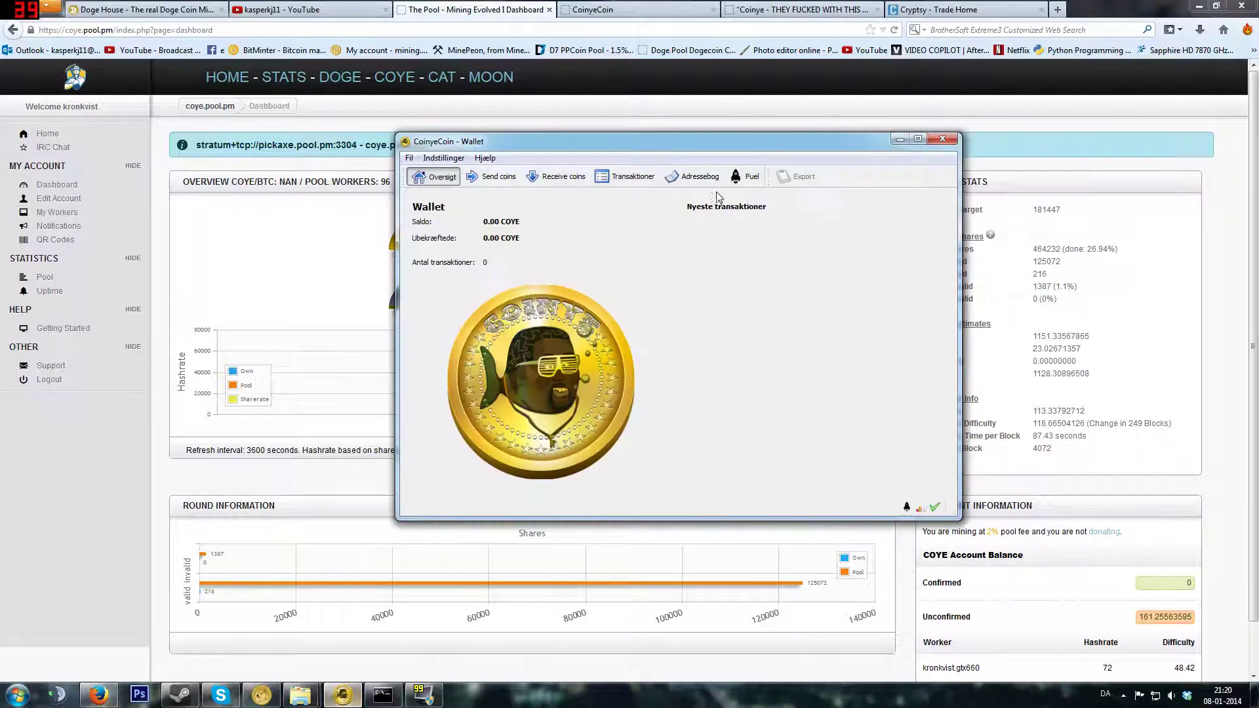
pyautogui.moveTo(505, 222); pyautogui.dragTo(699, 216)
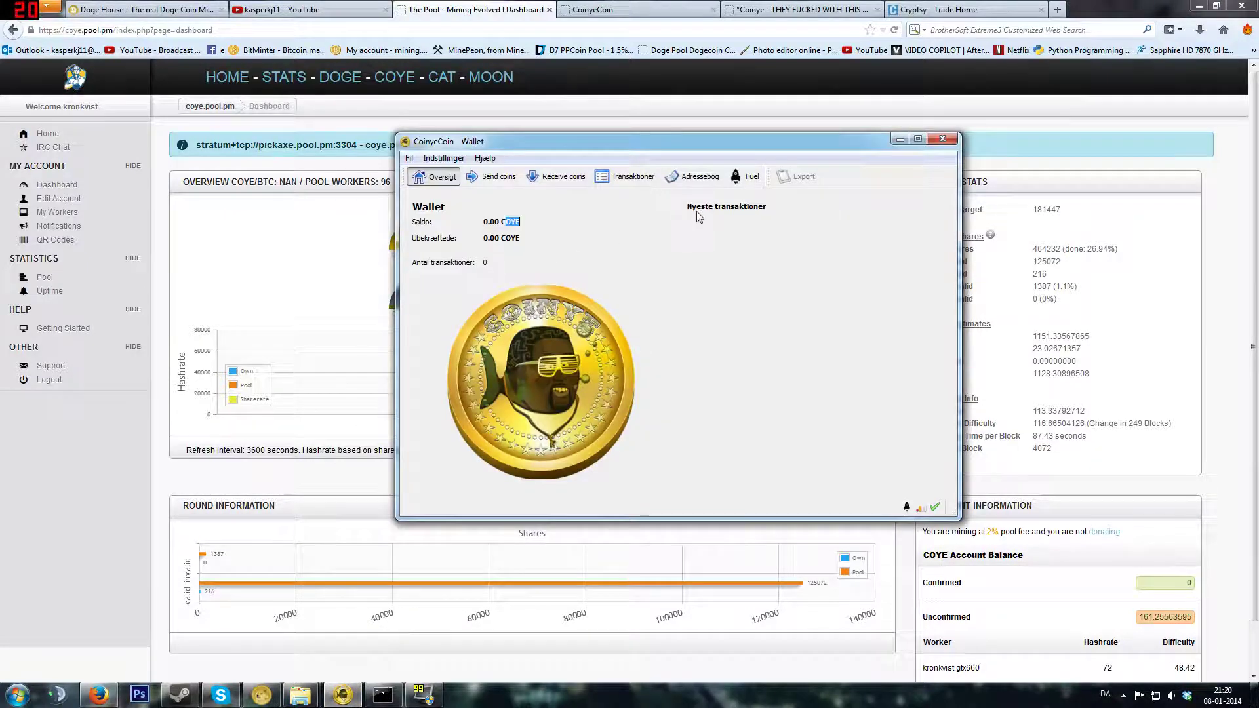
pyautogui.click(716, 244)
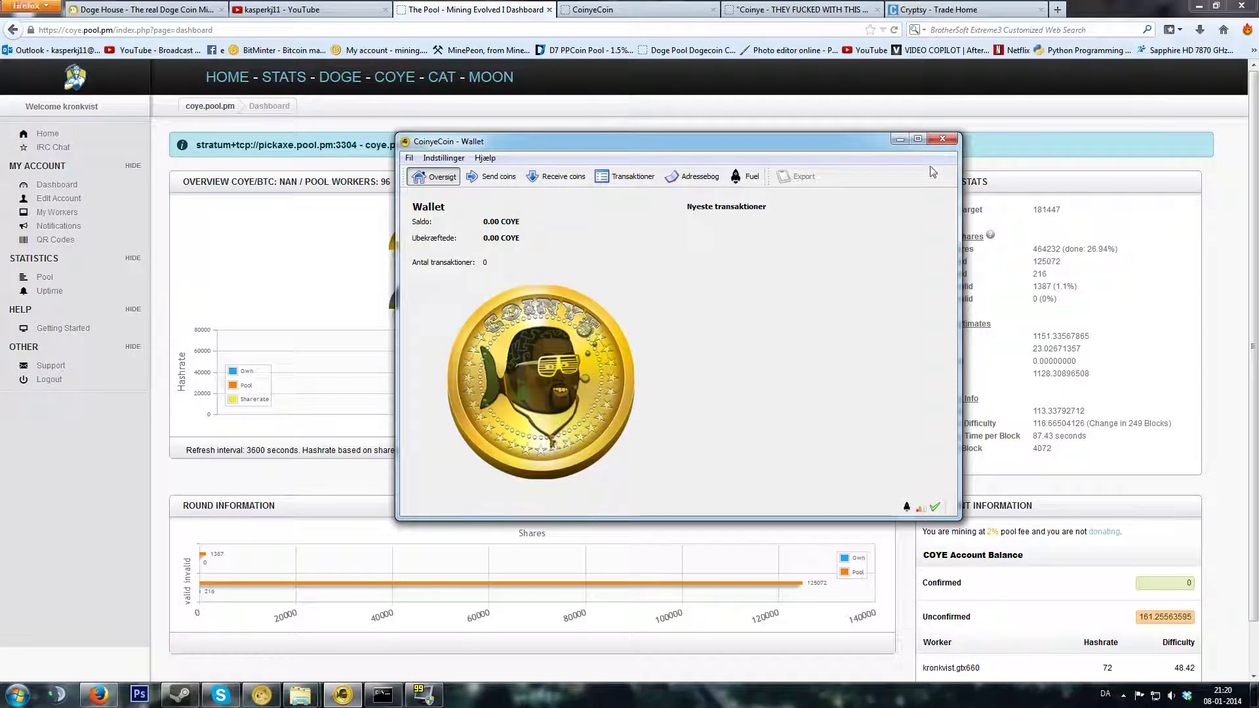
pyautogui.click(900, 139)
# - Open the Cryptsy trading site in Firefox and look through its market lists for tradable coins
pyautogui.click(802, 9)
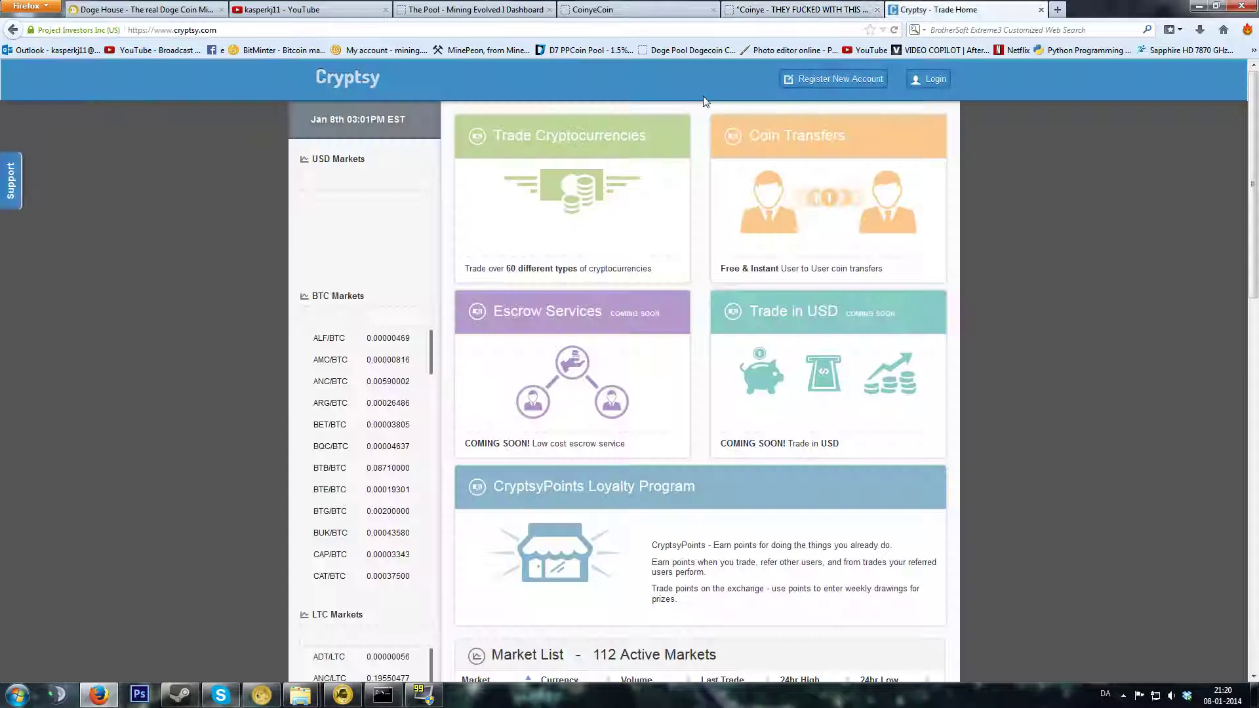
pyautogui.click(1007, 8)
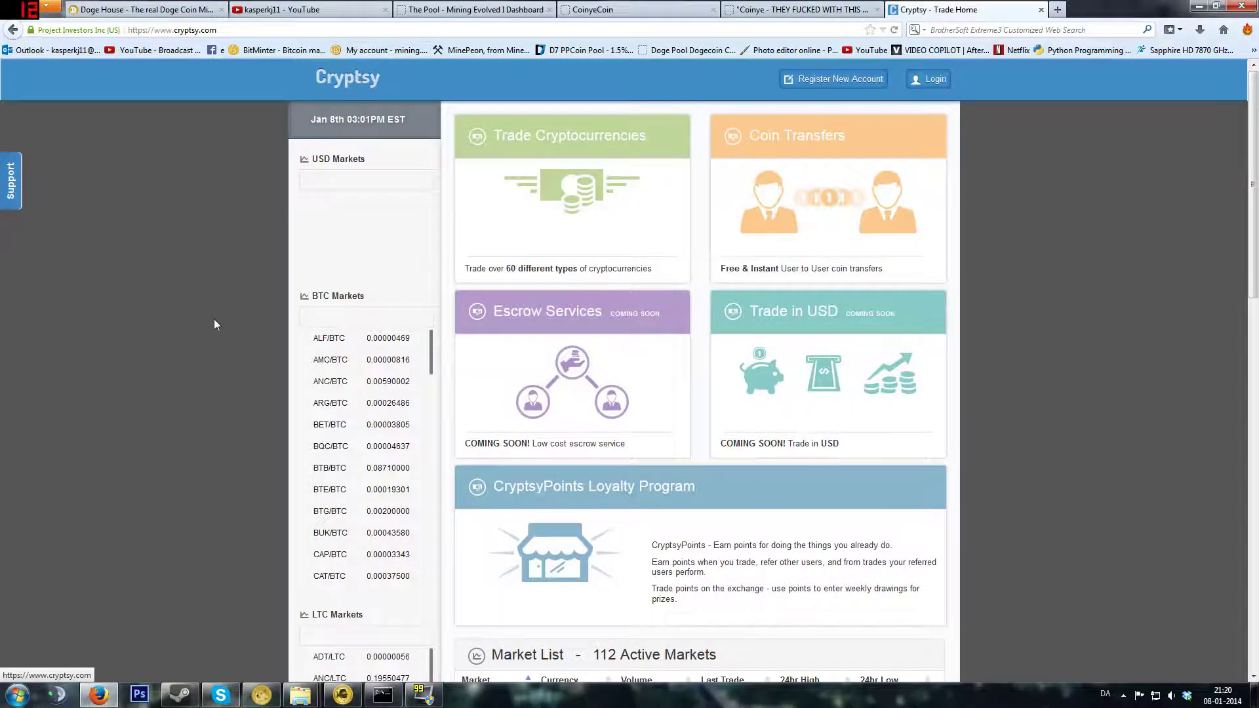
pyautogui.scroll(-6, 212, 325)
pyautogui.scroll(-3, 203, 316)
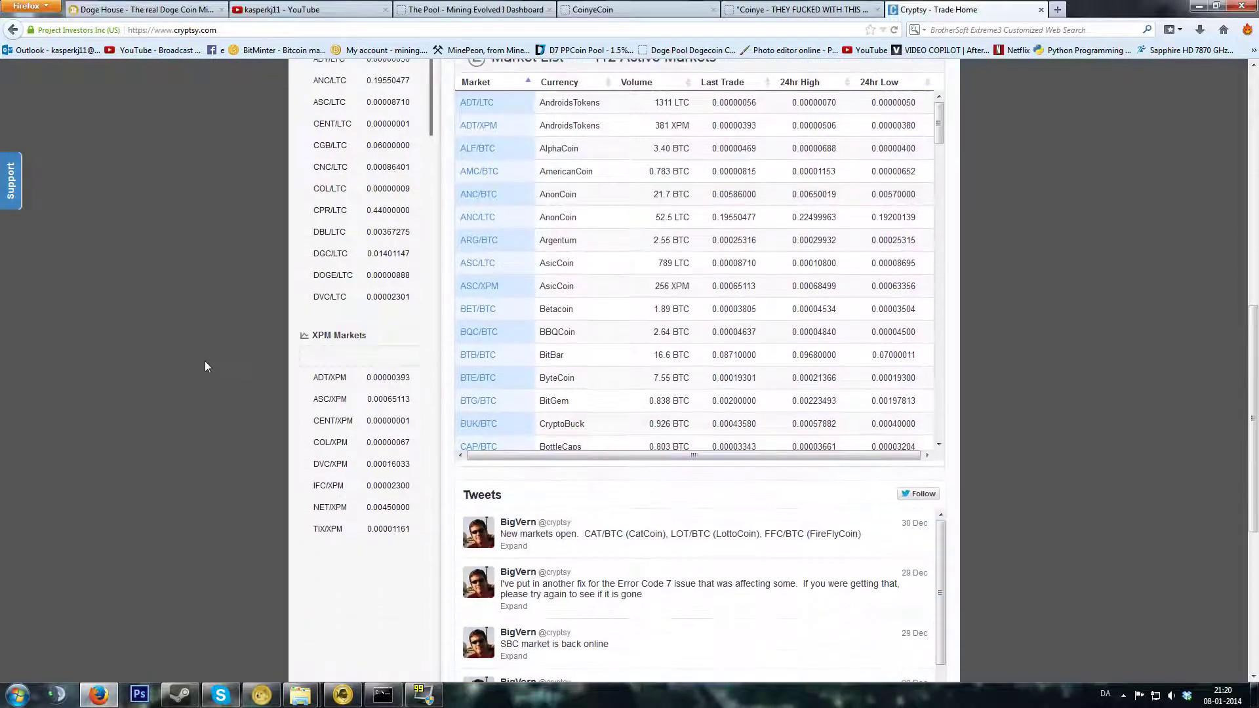
pyautogui.scroll(9, 187, 463)
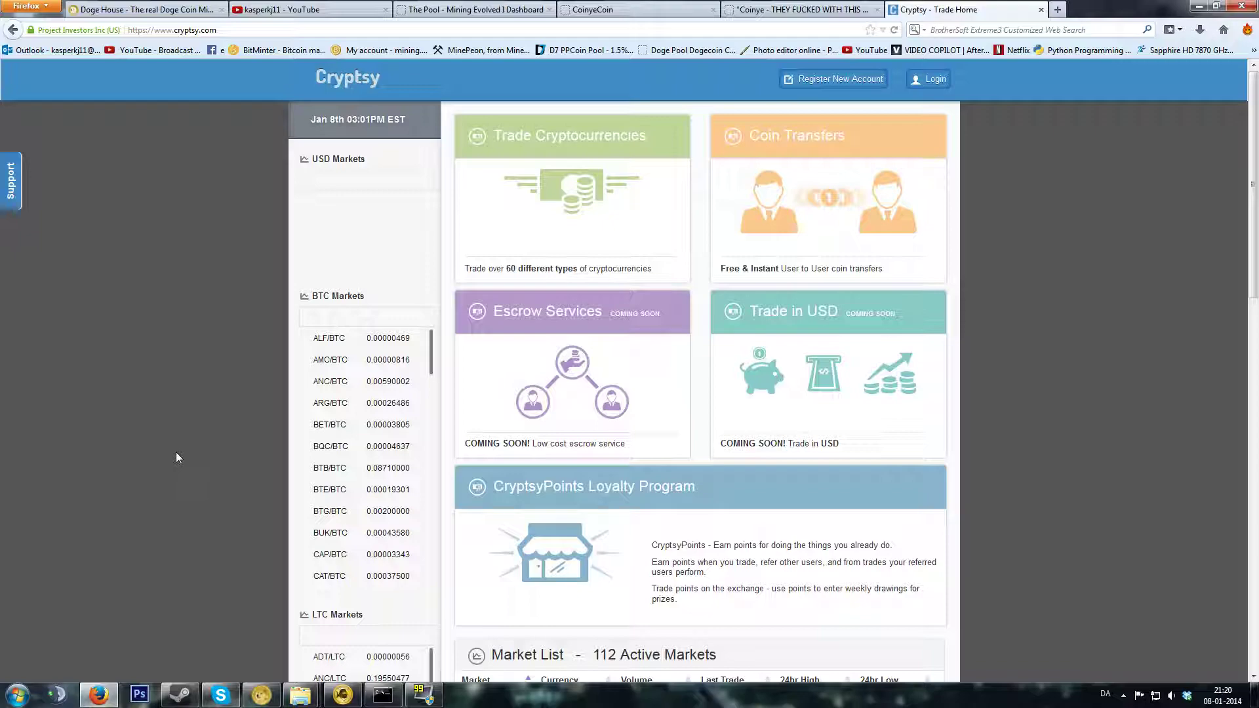
pyautogui.scroll(-10, 176, 457)
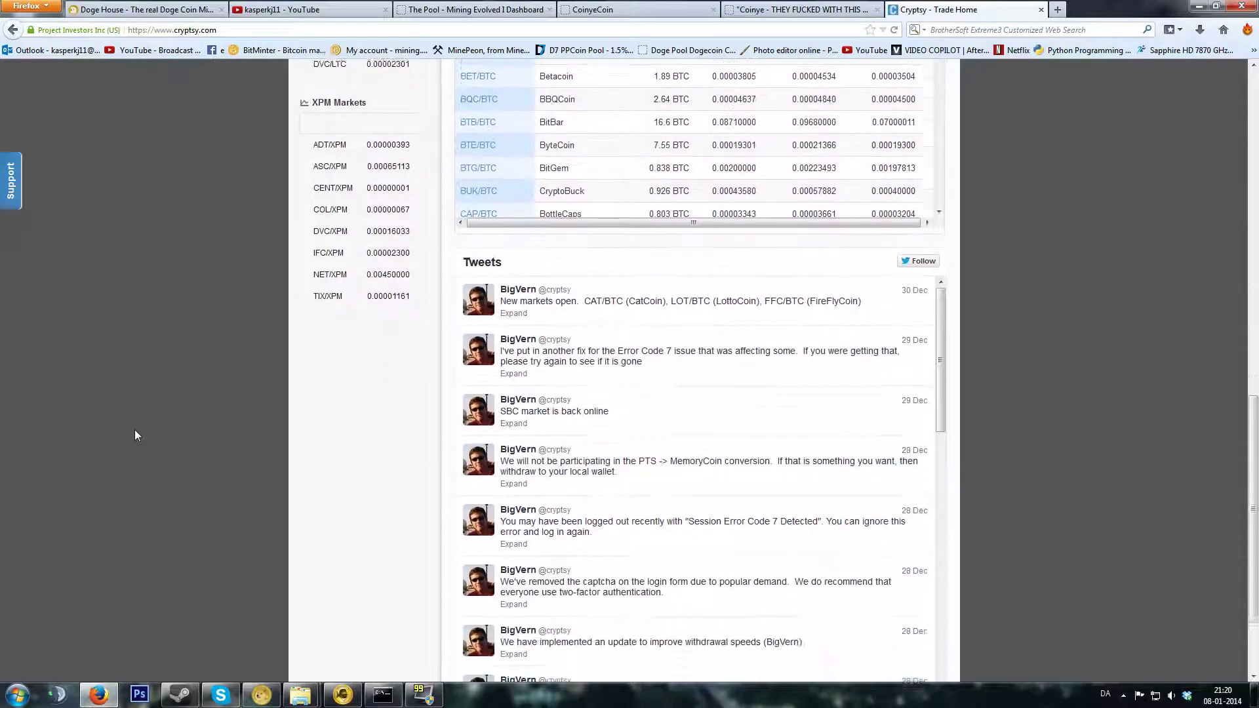
pyautogui.scroll(10, 135, 436)
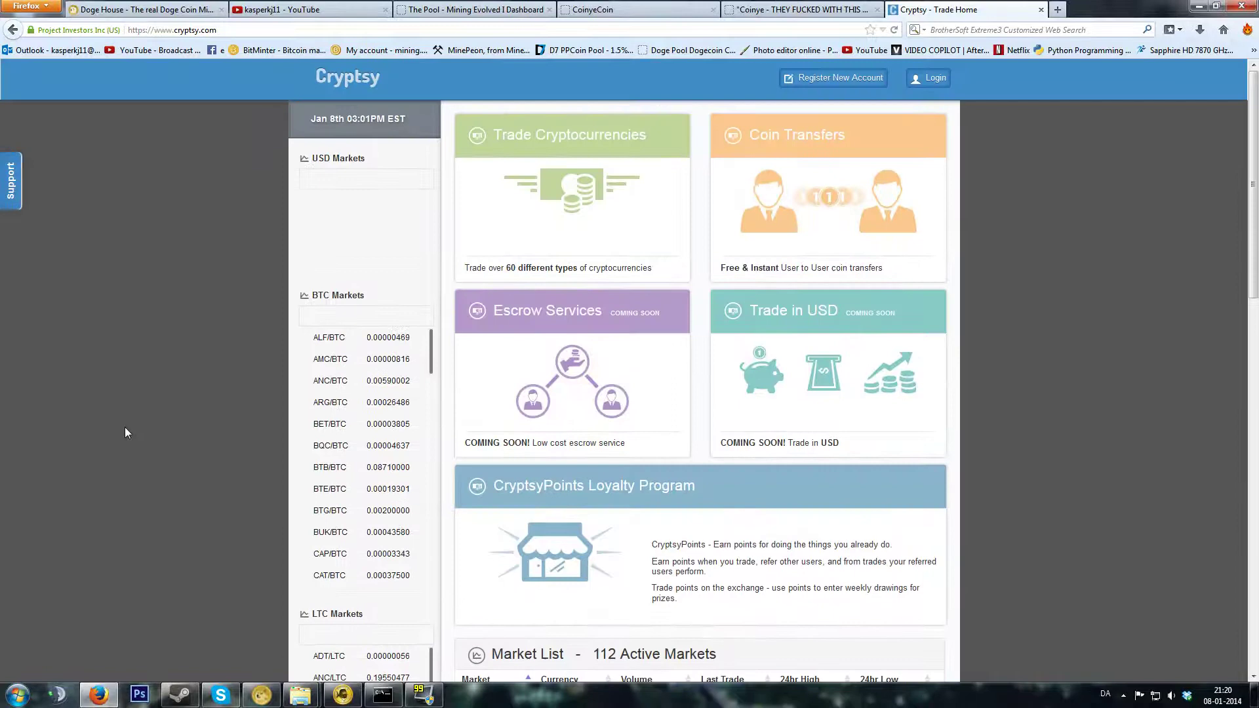